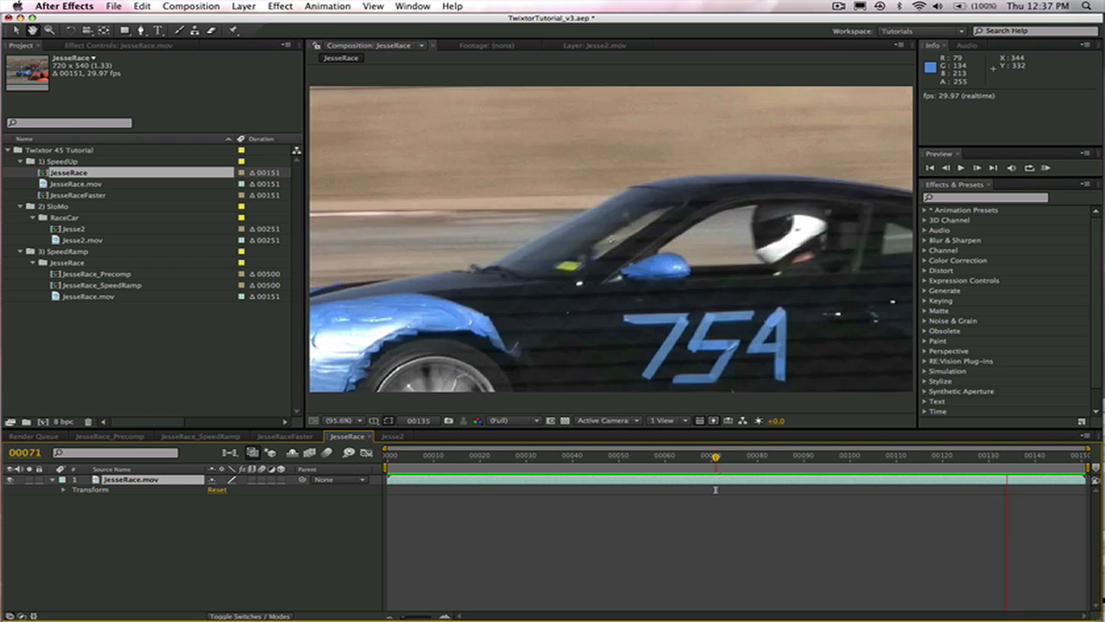
Replay the JesseRace preview, stop it at frame 00082, and select JesseRace.mov to show its footage info.
key(space)
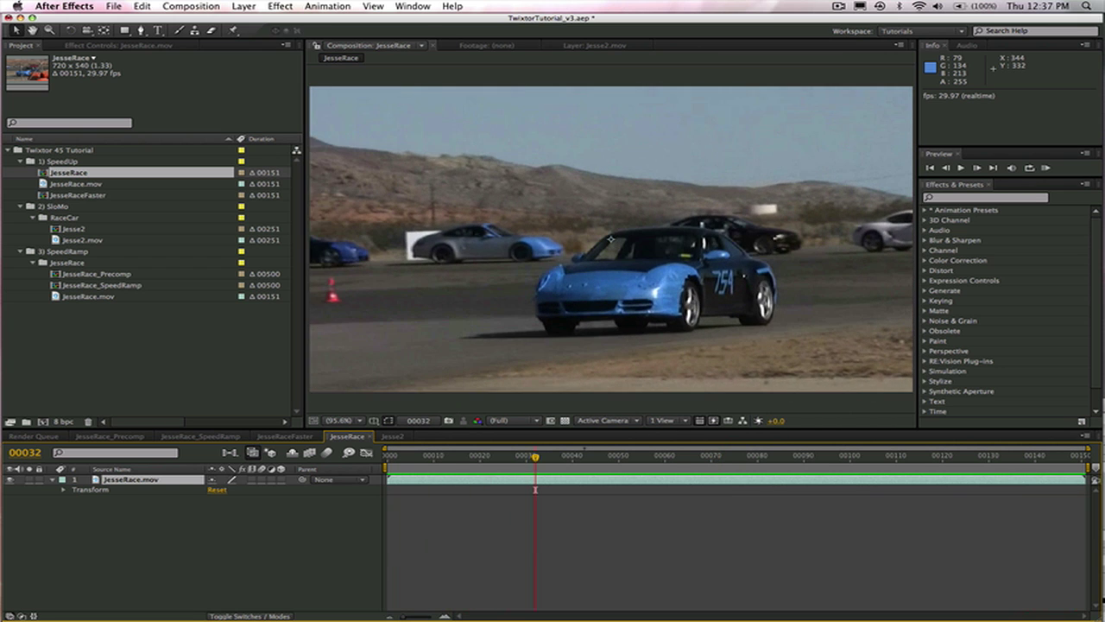
key(space)
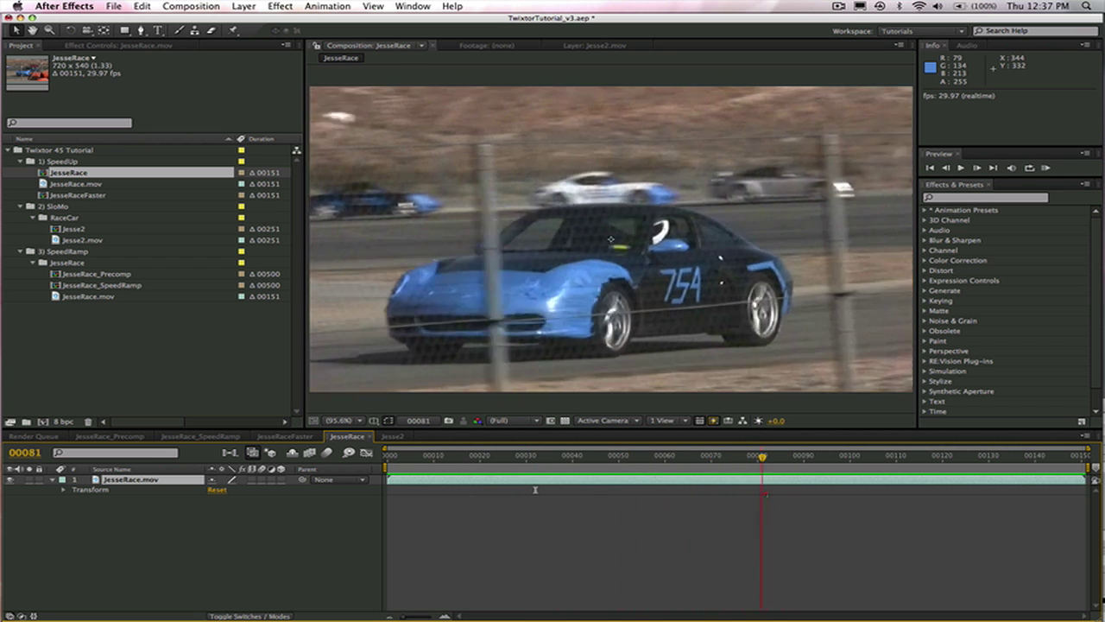
click(765, 490)
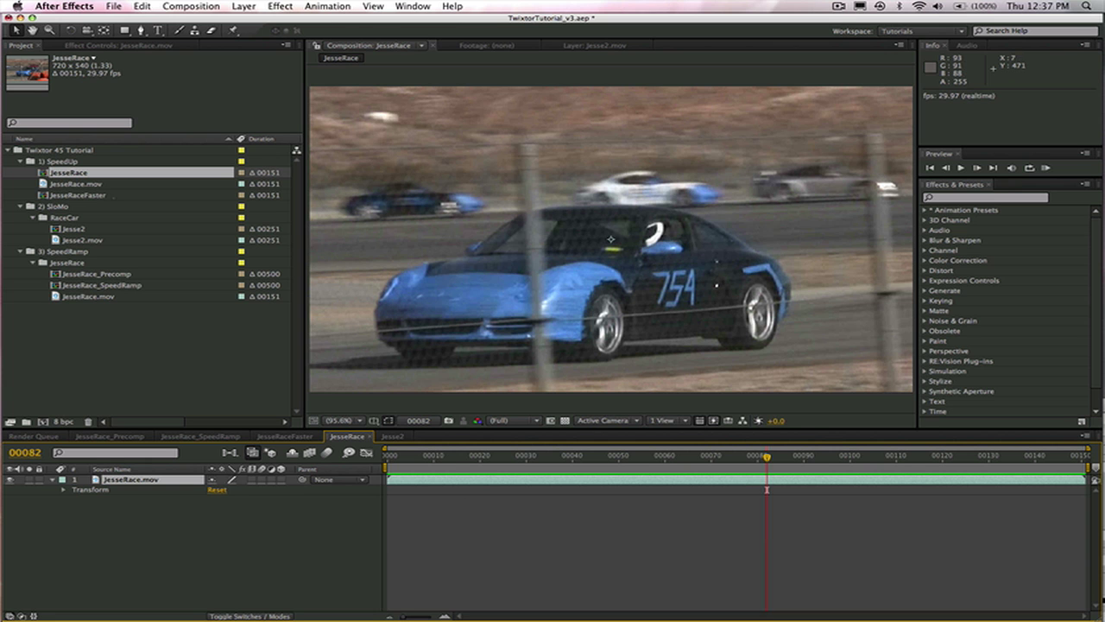
key(Down)
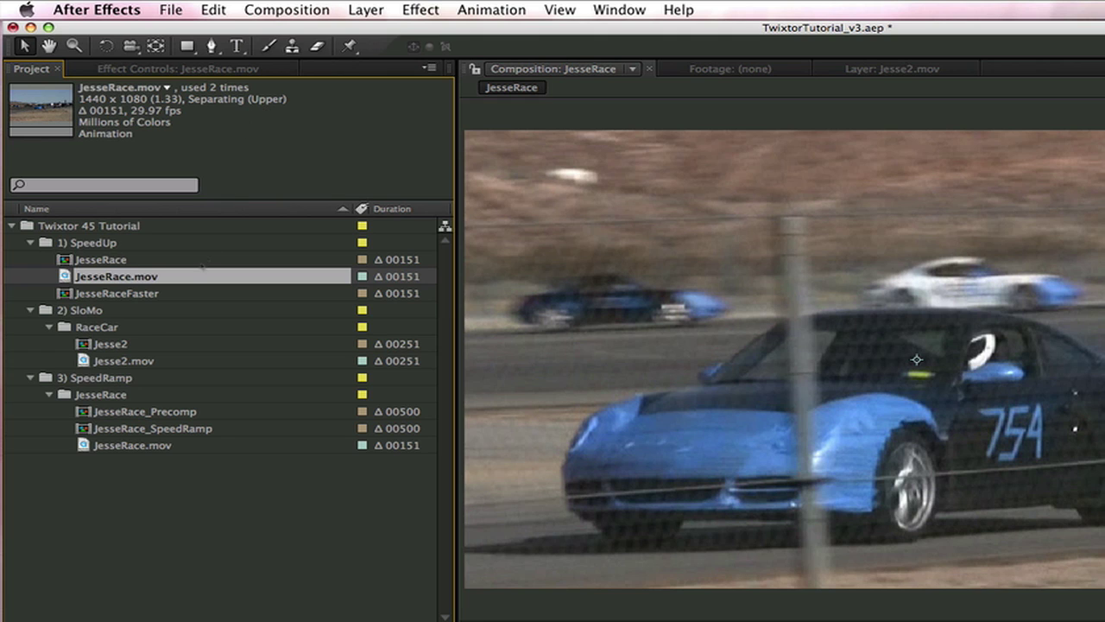
right_click(149, 277)
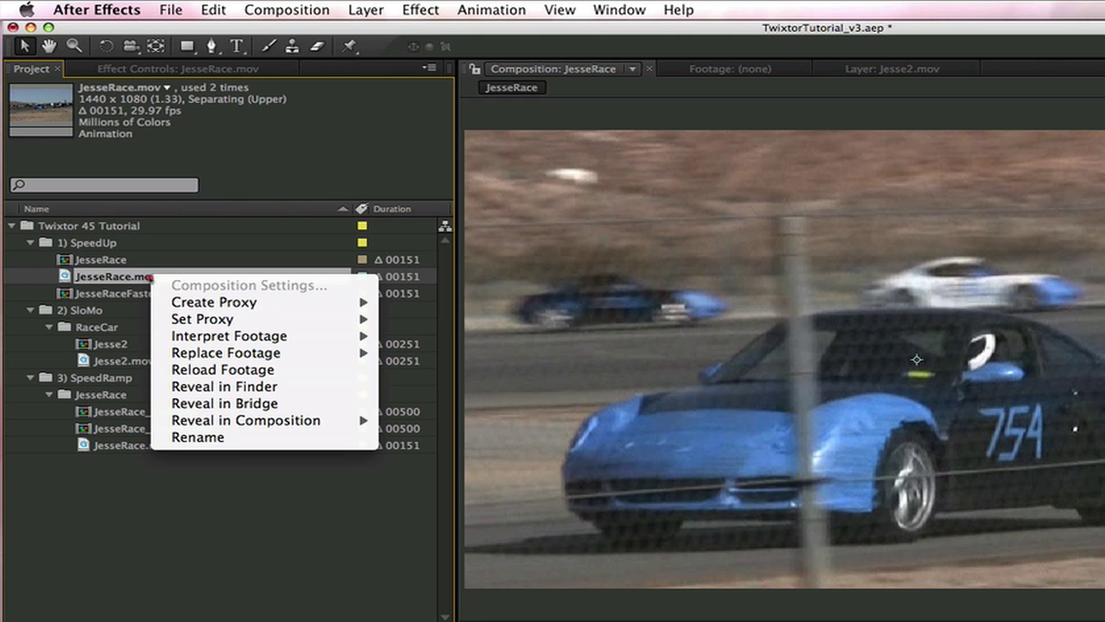
mouse_move(230, 336)
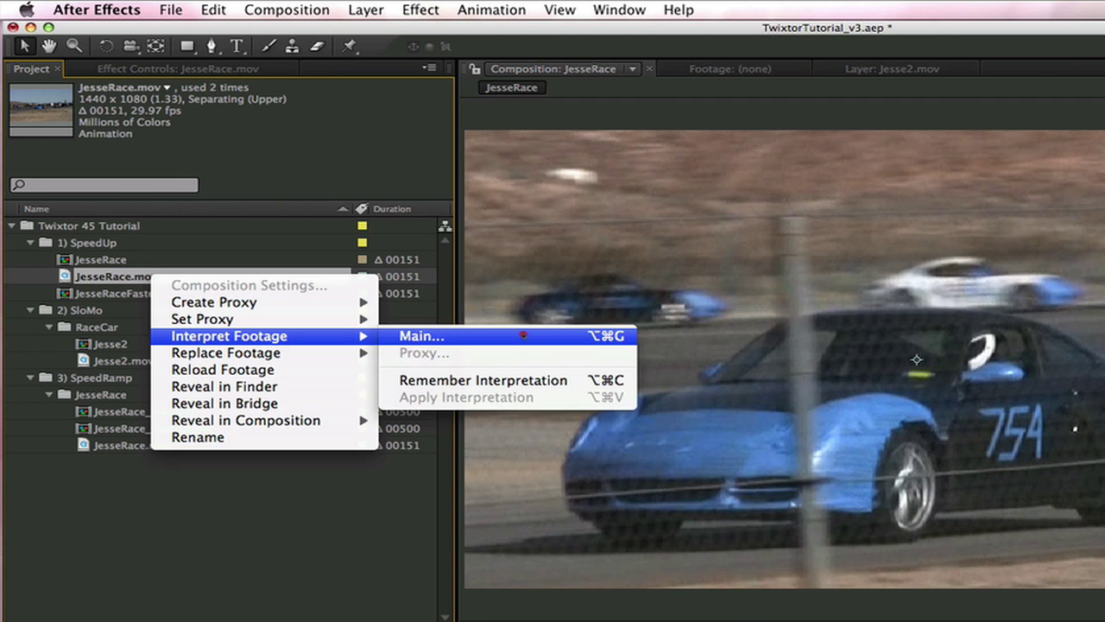
click(523, 334)
click(890, 549)
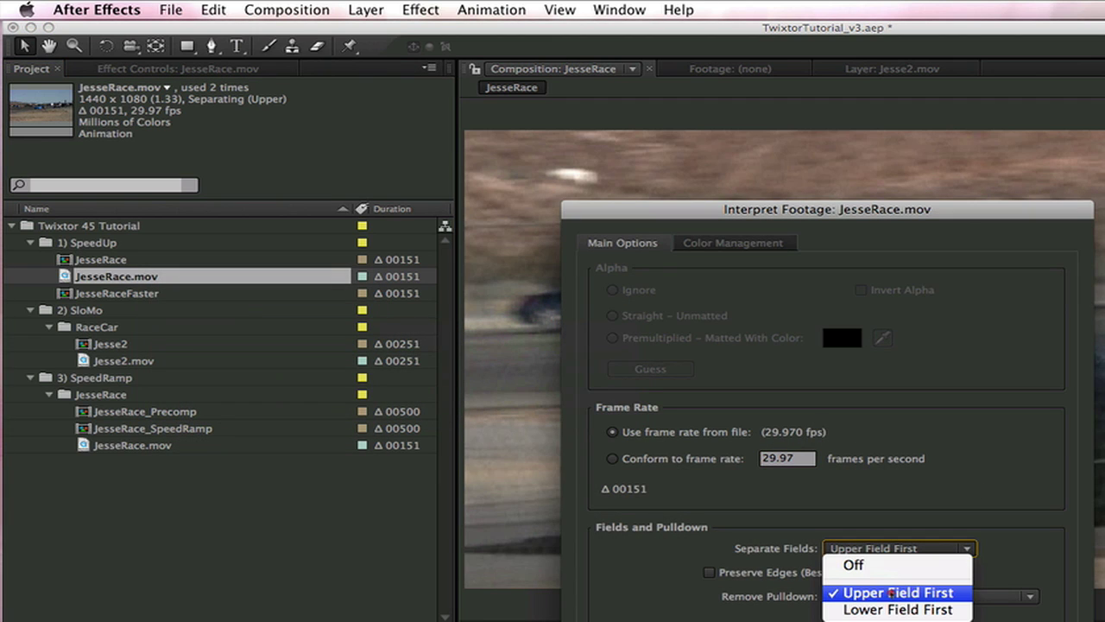
click(894, 592)
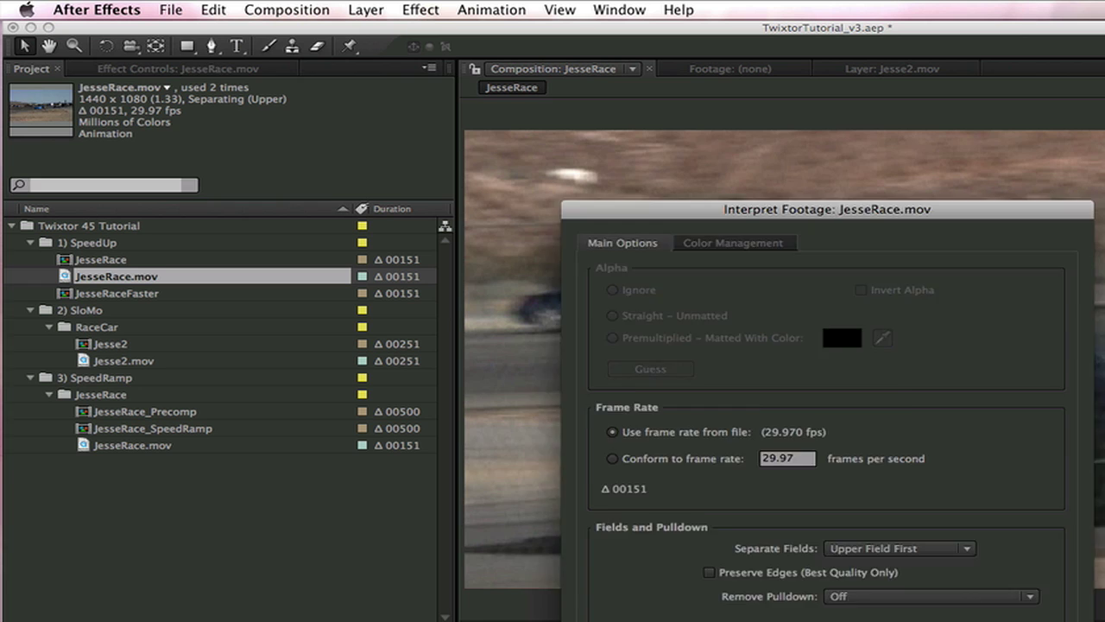
key(Return)
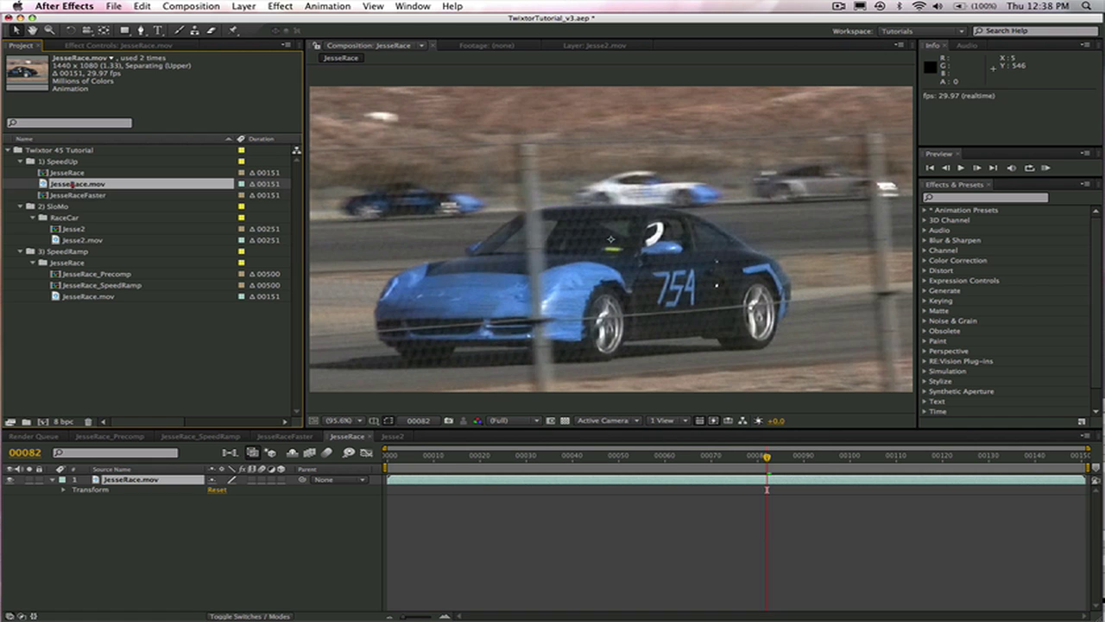
Create a JesseRace 2 composition from JesseRace.mov and apply Twixtor 4.5 by searching 'twix'.
drag(72, 184, 42, 422)
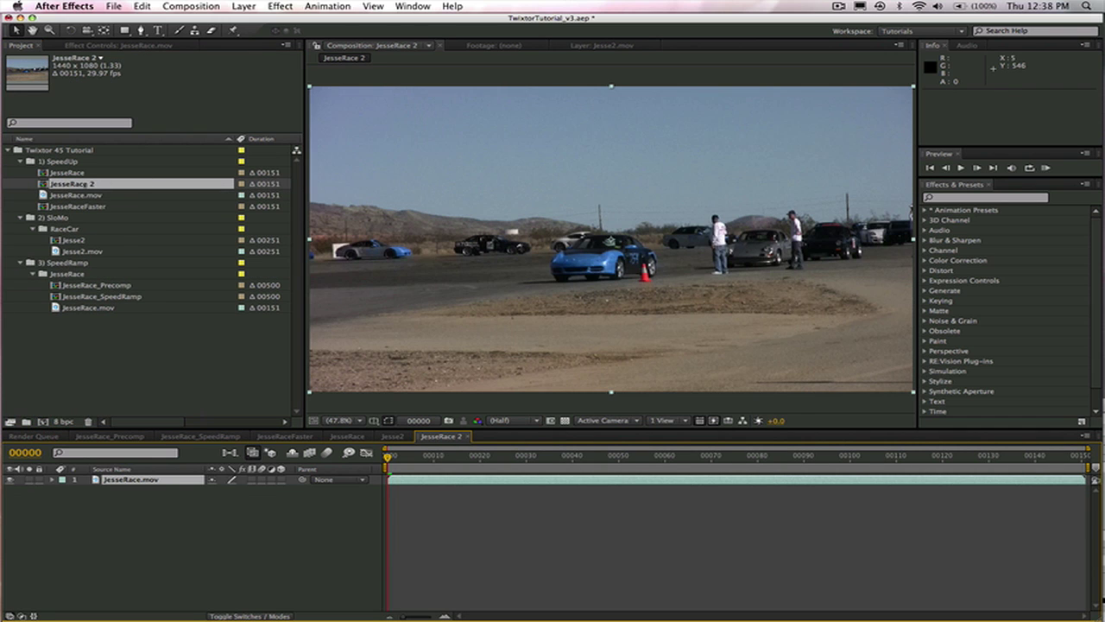
click(162, 481)
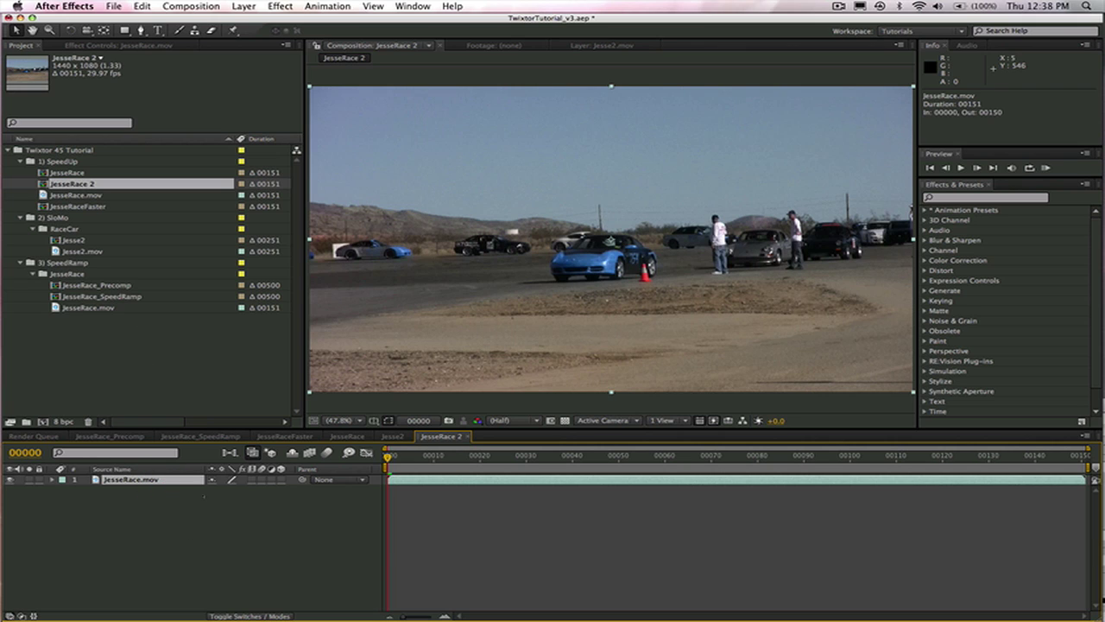
click(974, 197)
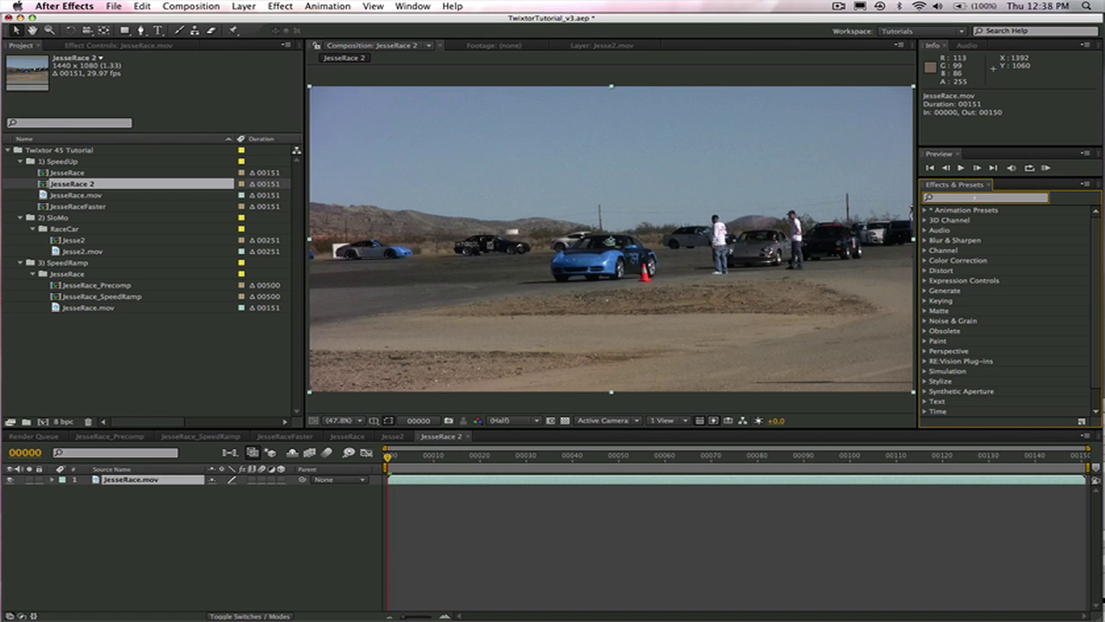
text(twix)
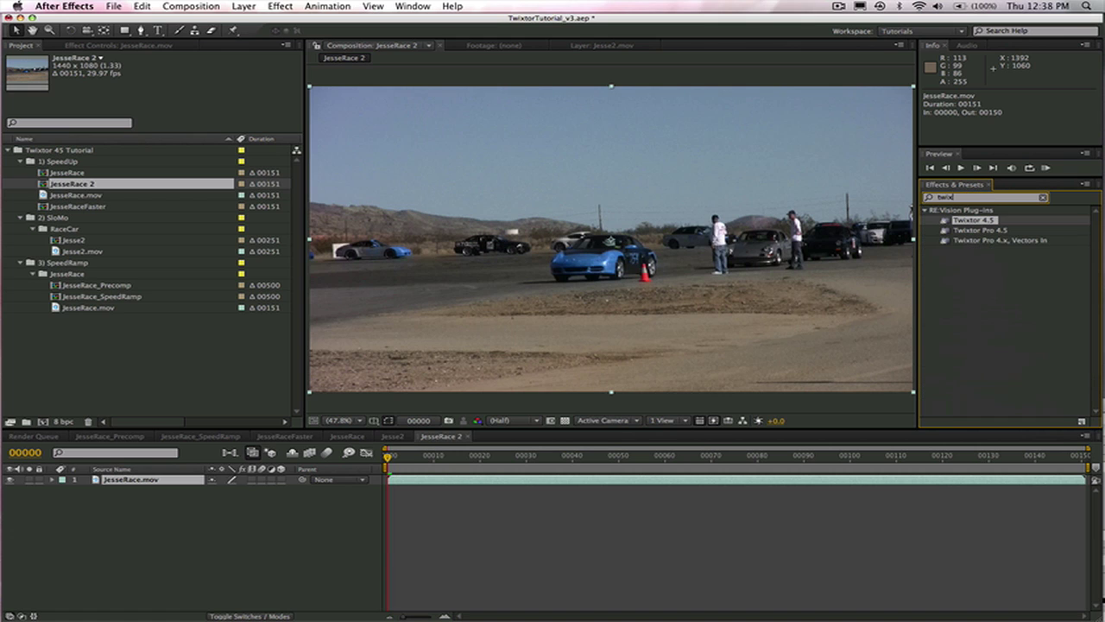
key(Return)
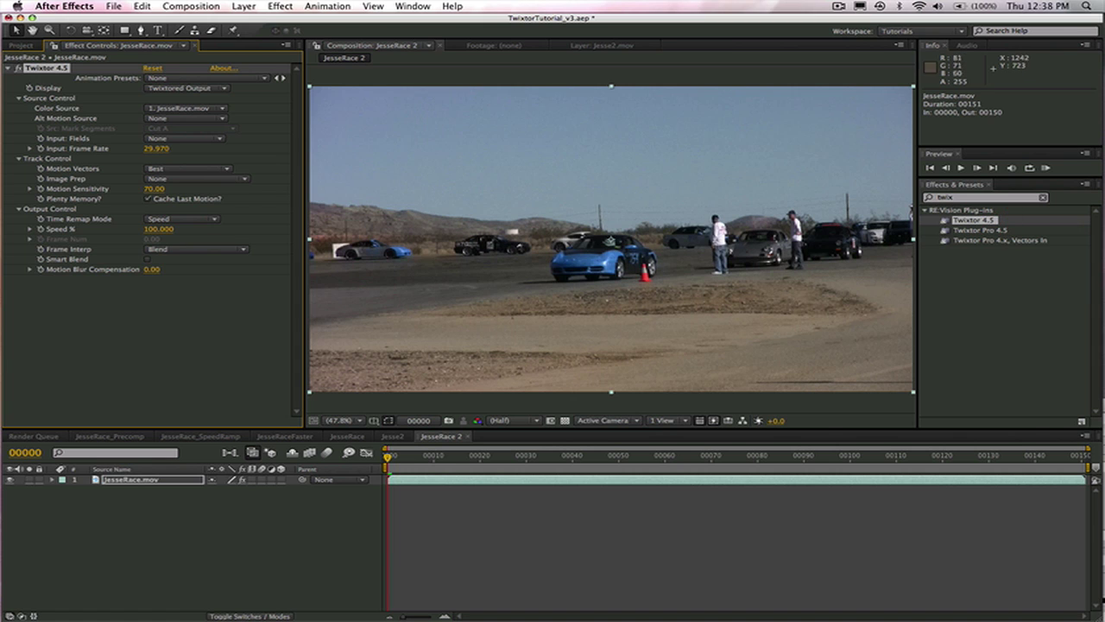
Look through the effect categories and the layer's context menu, closing both without changes.
click(274, 7)
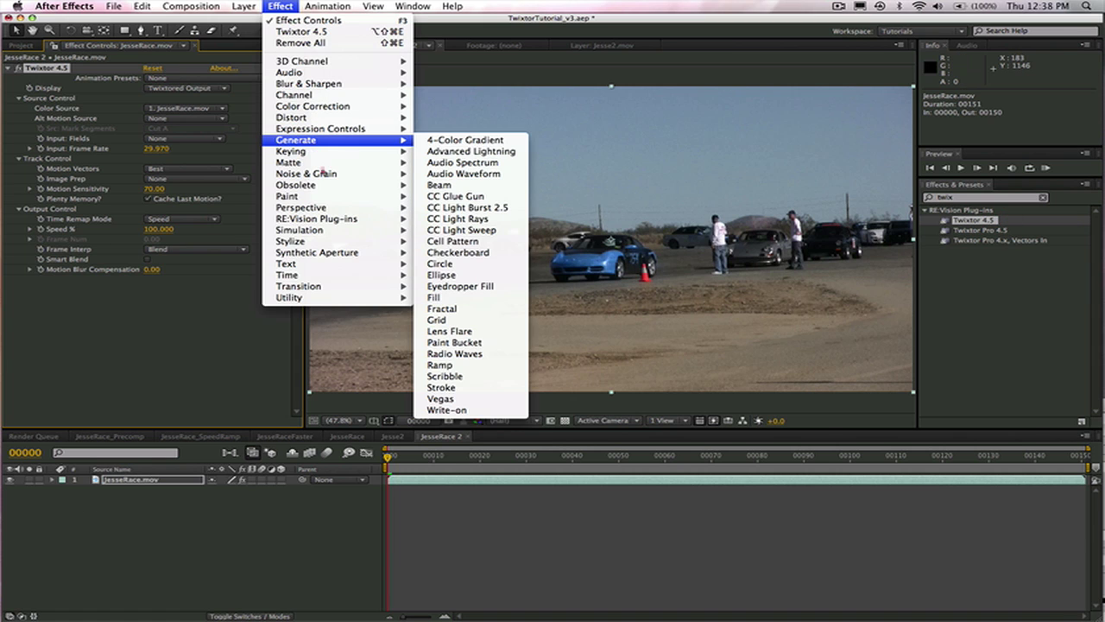
mouse_move(335, 218)
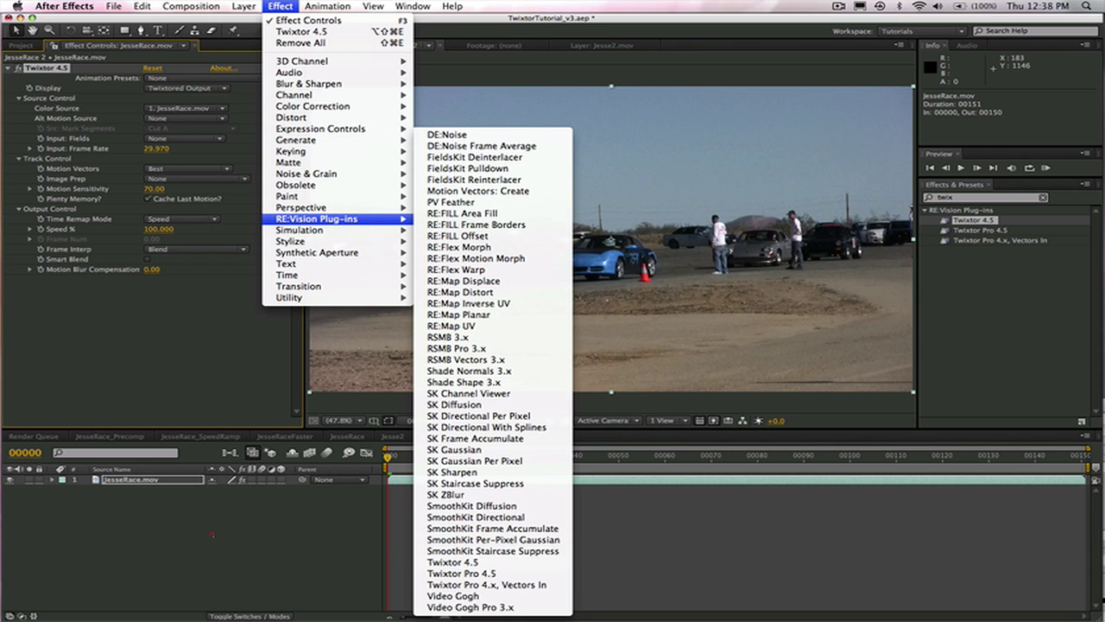
click(212, 533)
double_click(186, 480)
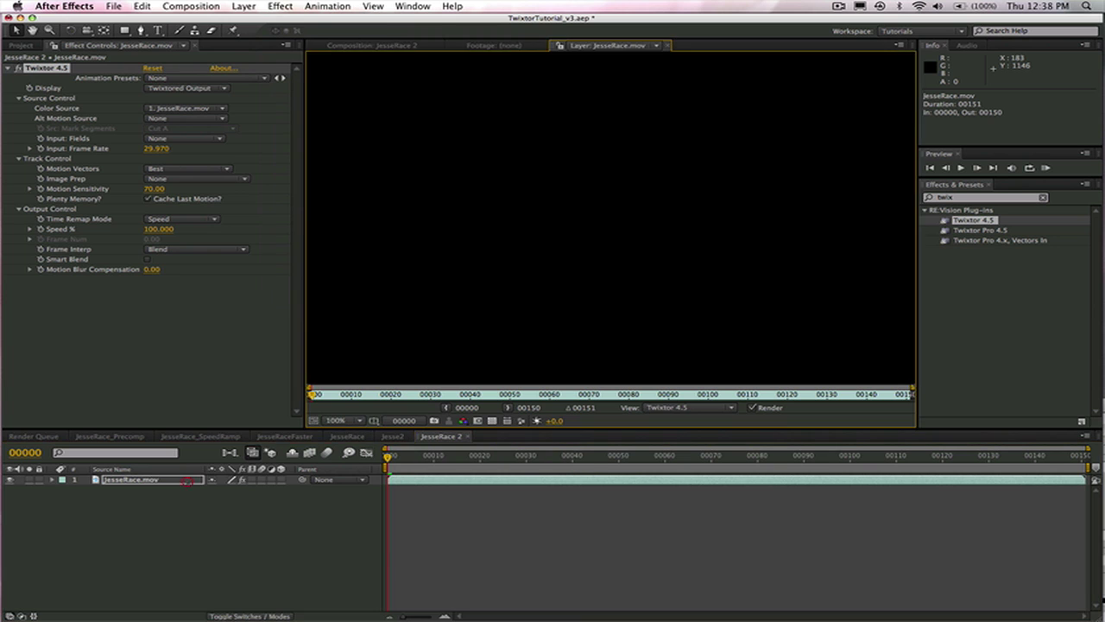
right_click(189, 481)
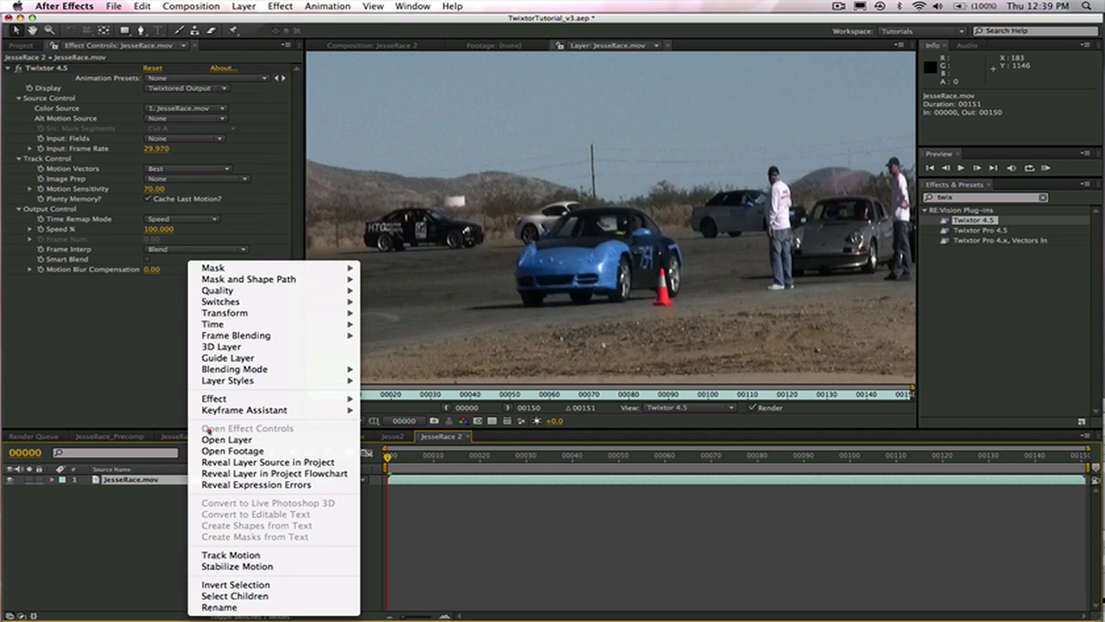
mouse_move(216, 399)
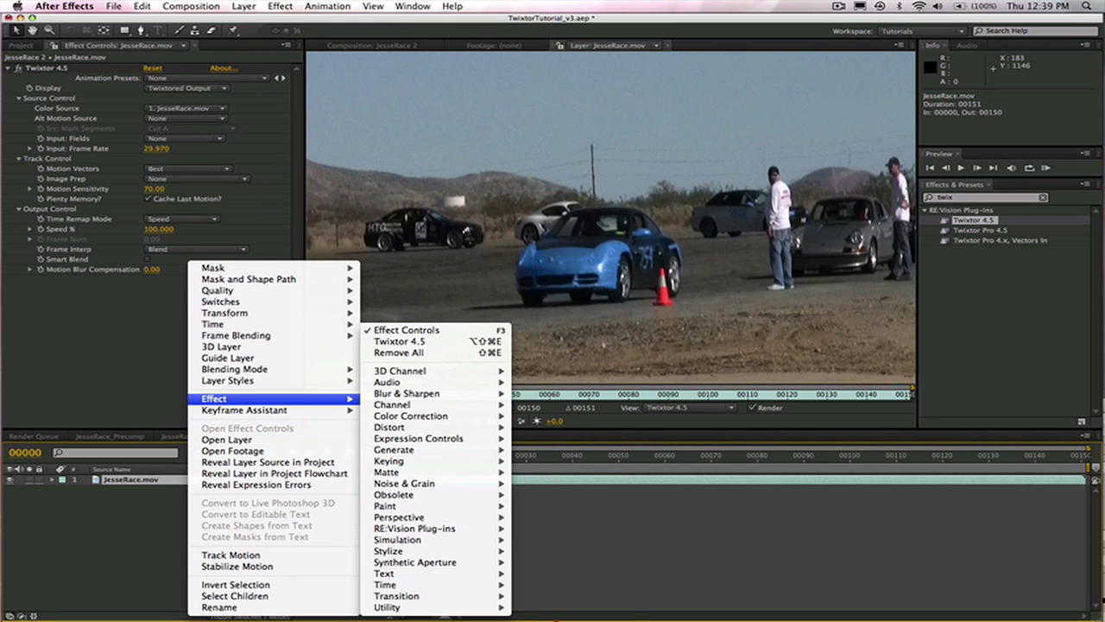
mouse_move(408, 560)
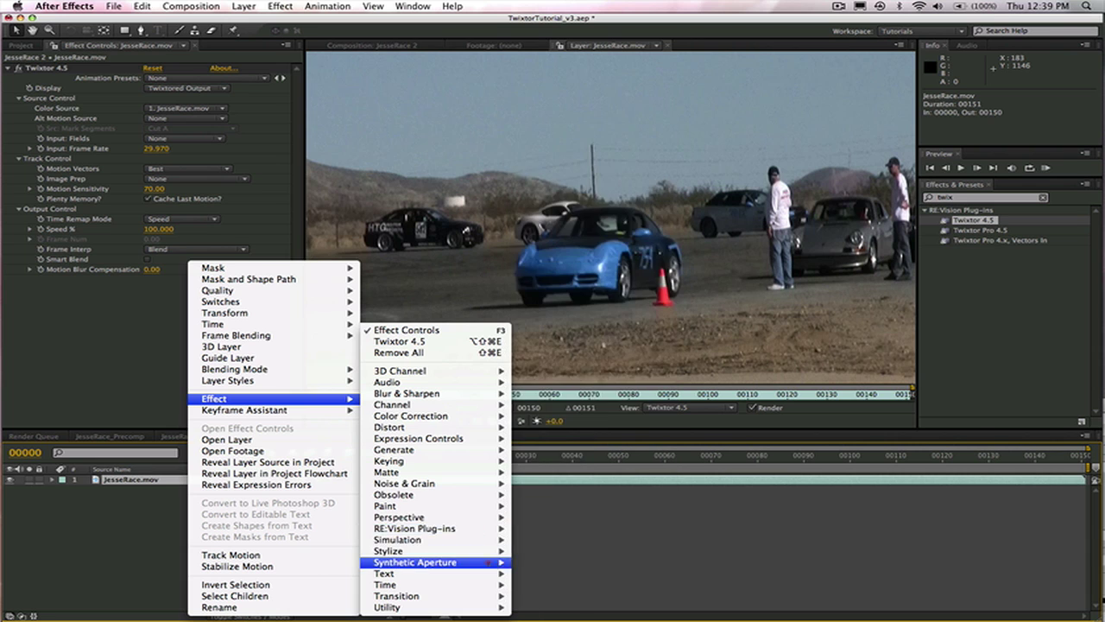
mouse_move(437, 516)
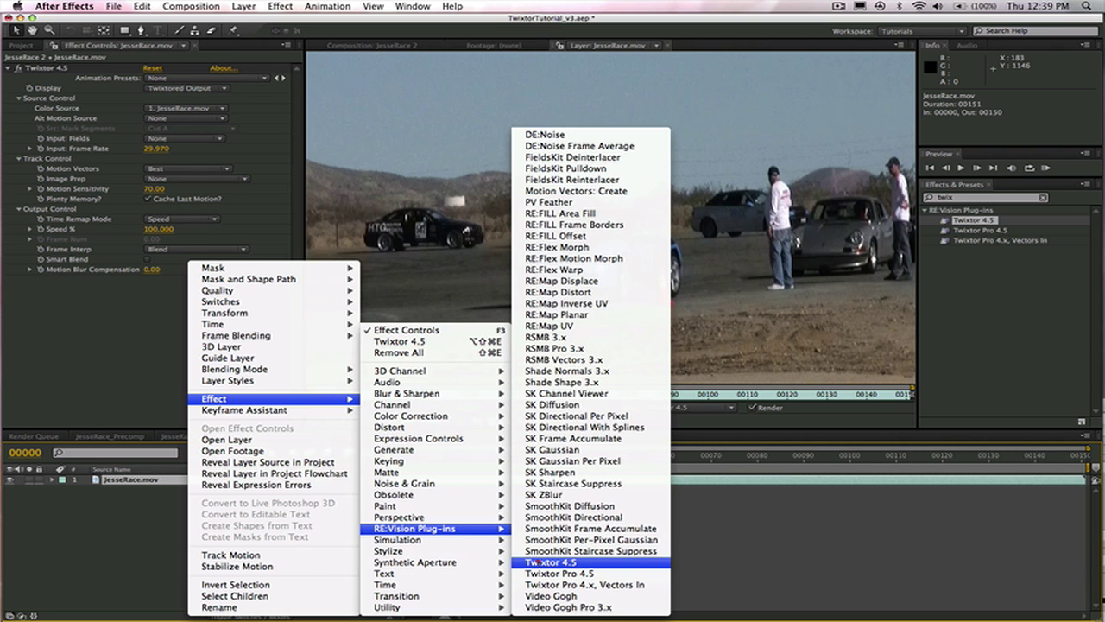
click(857, 561)
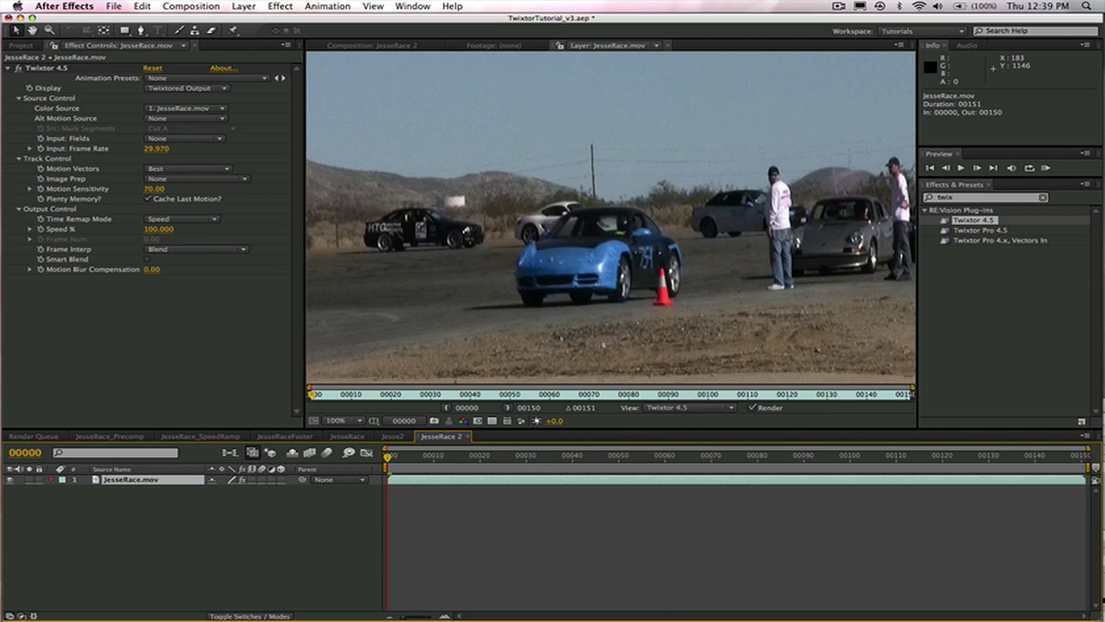
Expand the JesseRace.mov layer to select Twixtor 4.5 and return to the JesseRace 2 composition view.
click(53, 479)
click(64, 489)
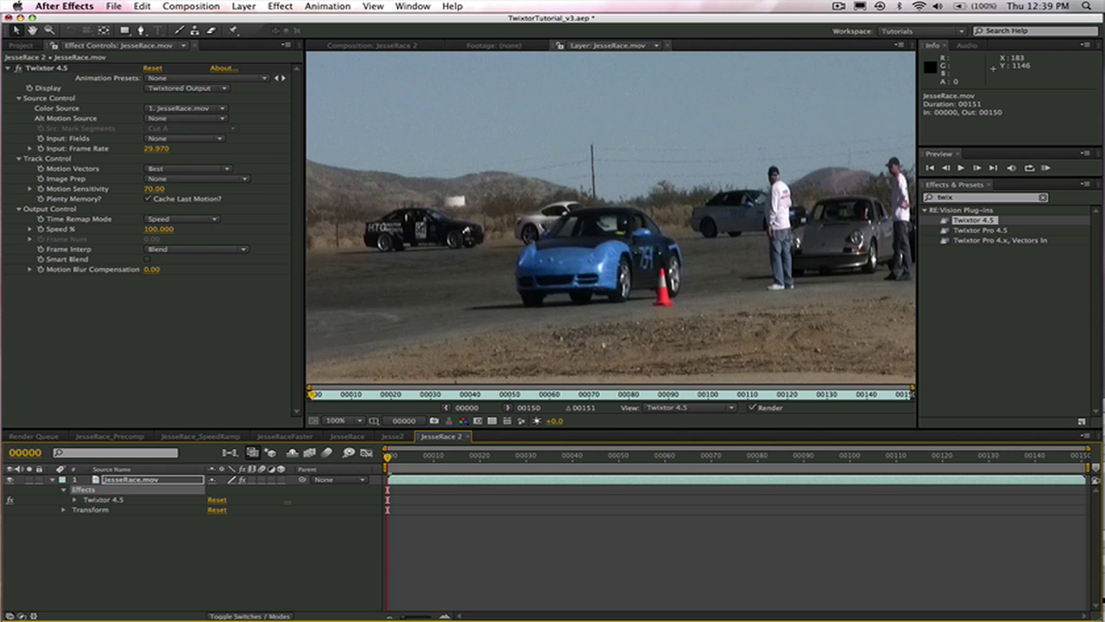
click(92, 499)
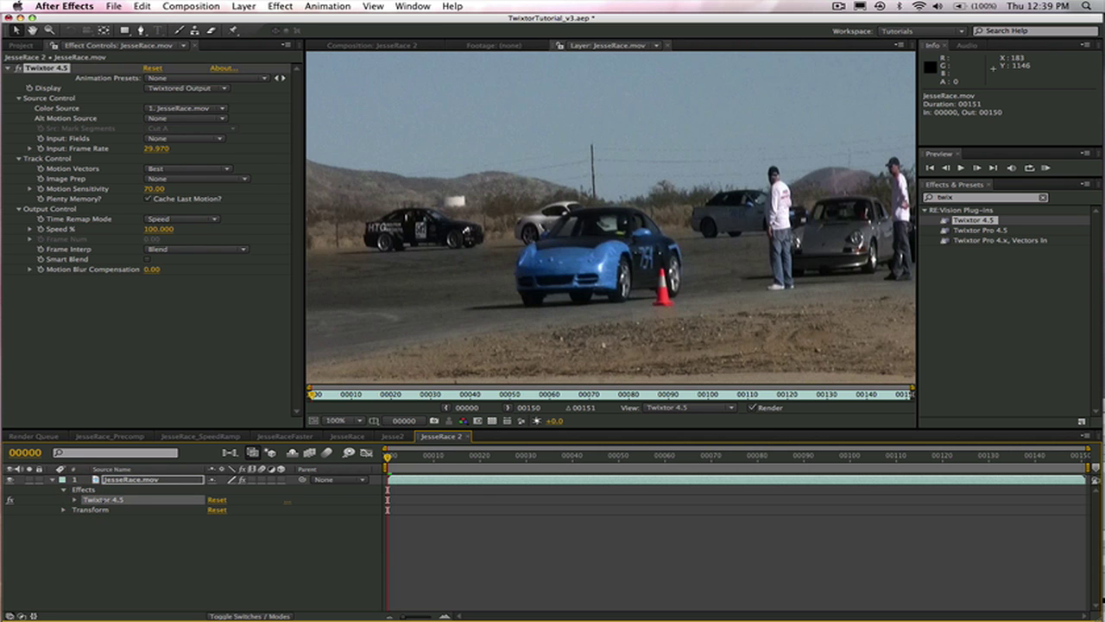
click(371, 45)
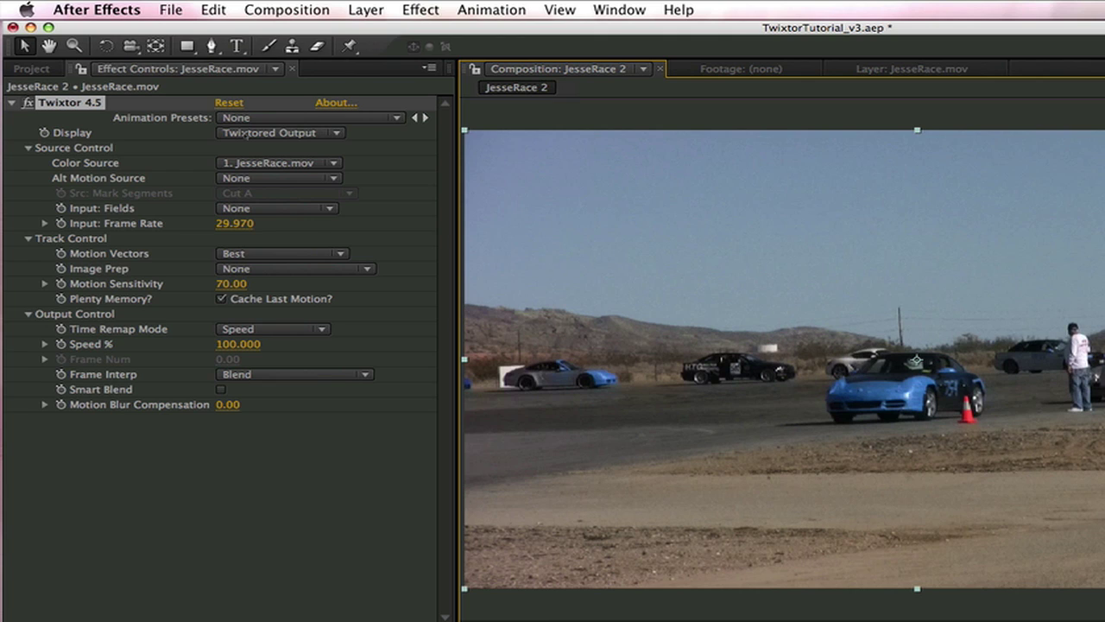
Keep Display on Twixtored Output and set Input: Fields to Upper Field First.
click(248, 134)
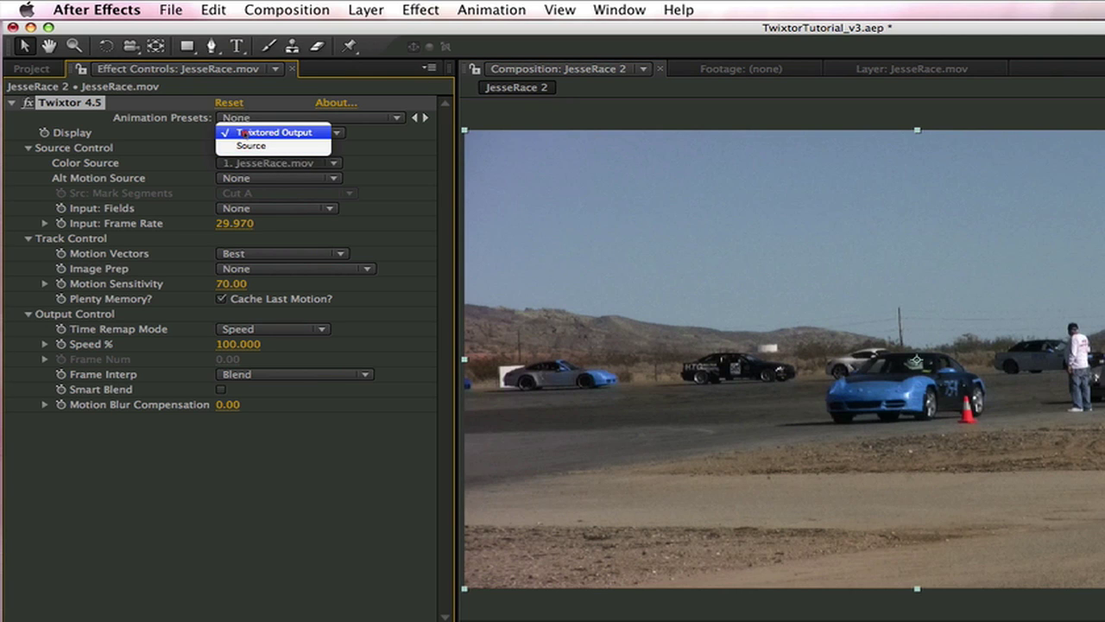
click(242, 133)
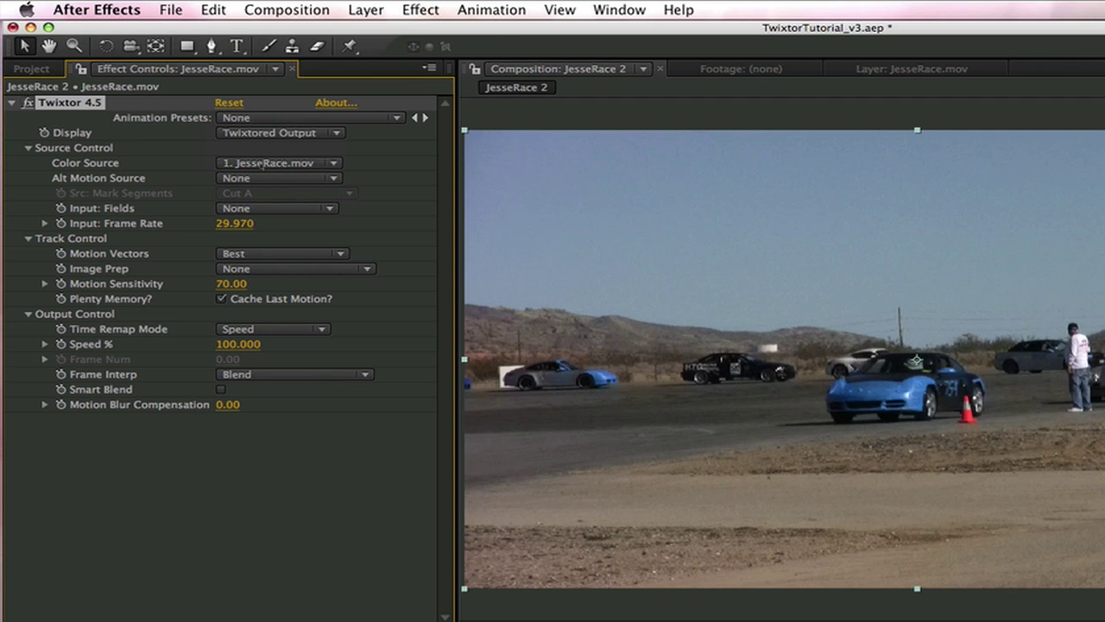
click(250, 210)
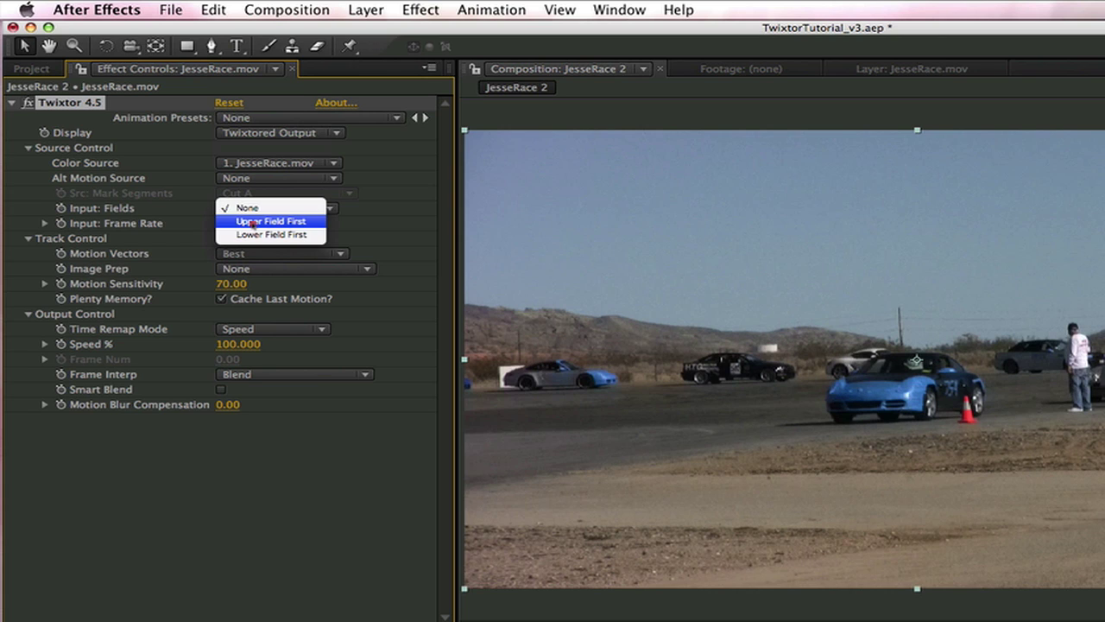
click(252, 222)
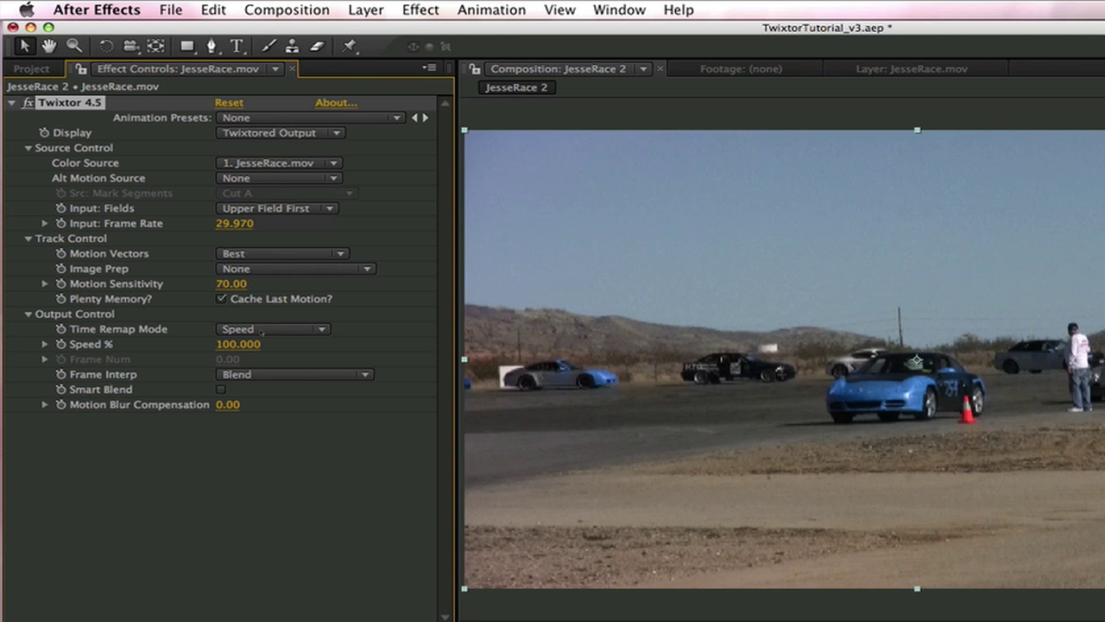
Keep Time Remap Mode on Speed and set Twixtor's Speed % to 300.
click(263, 330)
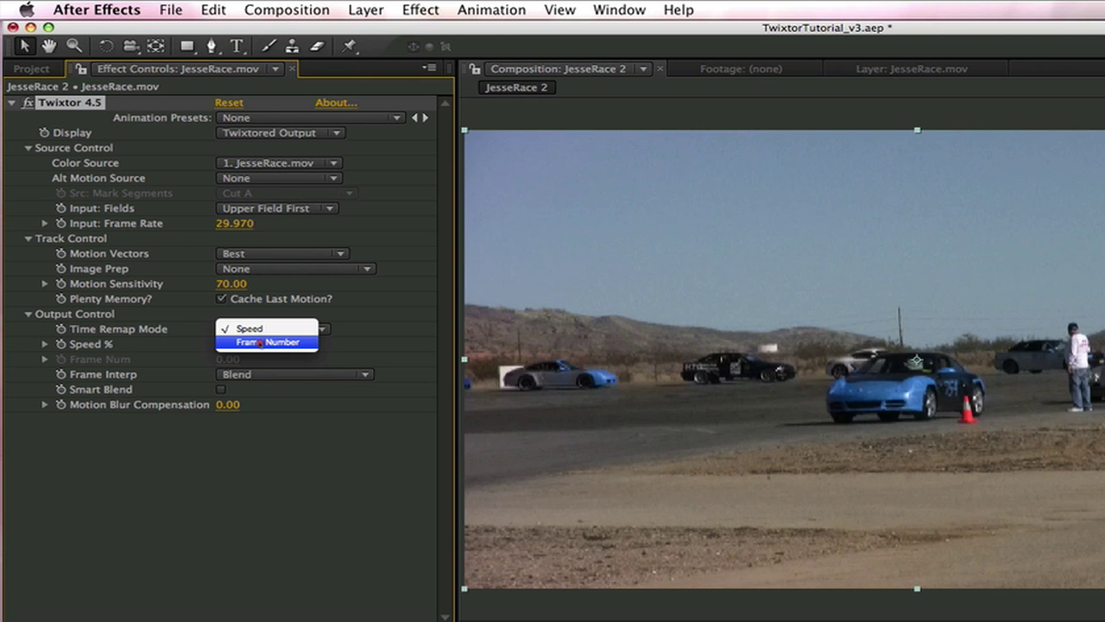
click(259, 329)
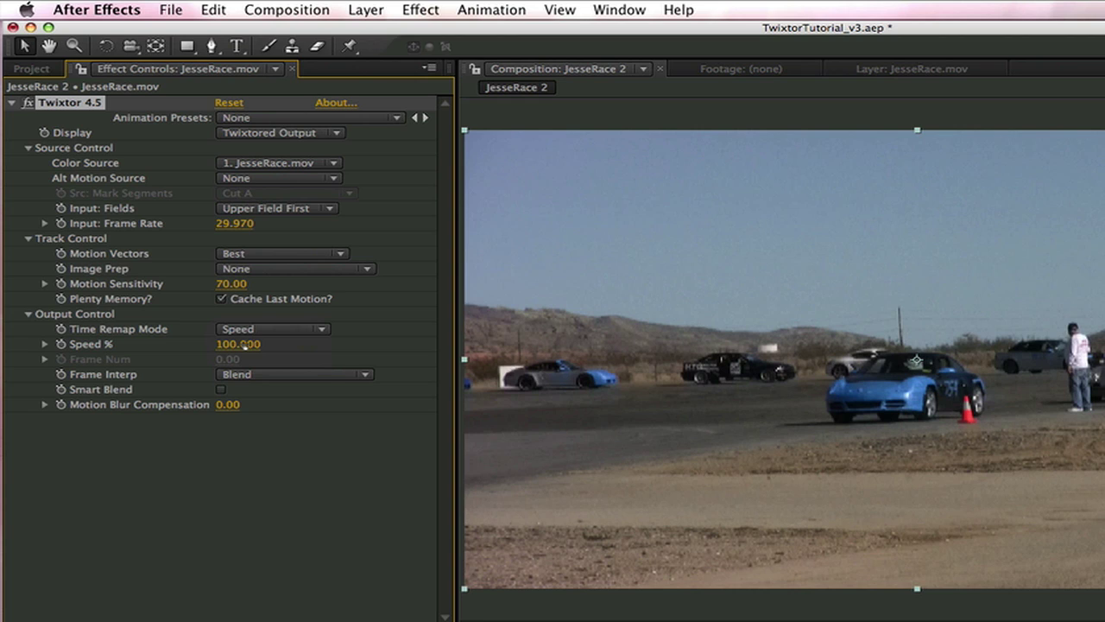
click(245, 345)
text(300)
key(Return)
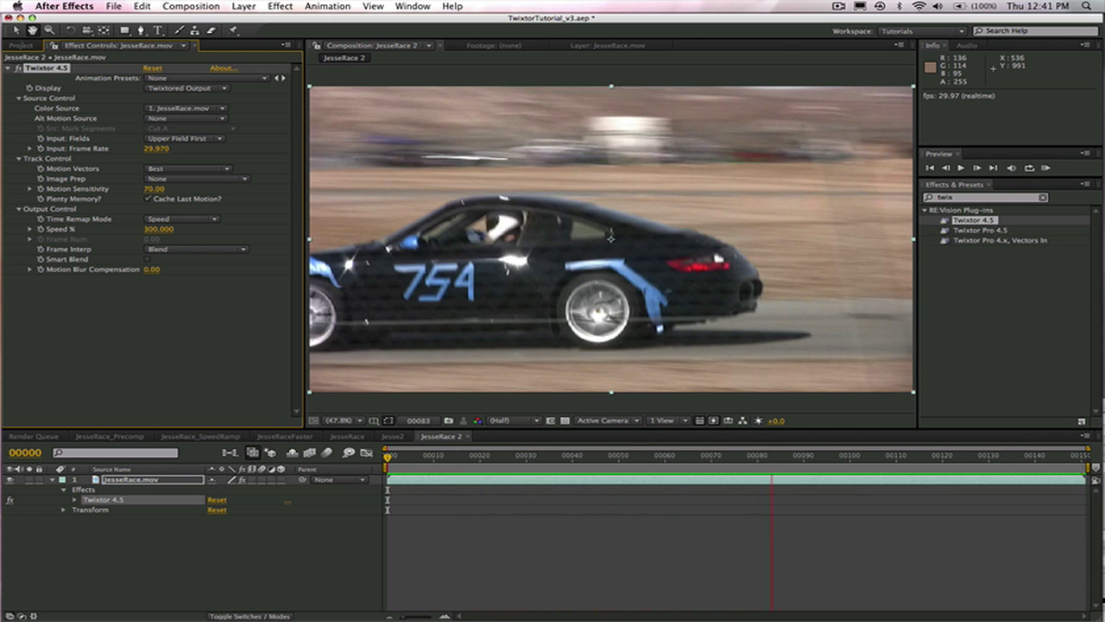
Set JesseRace 2's duration to 50 frames in Composition Settings and play it from the start.
click(21, 45)
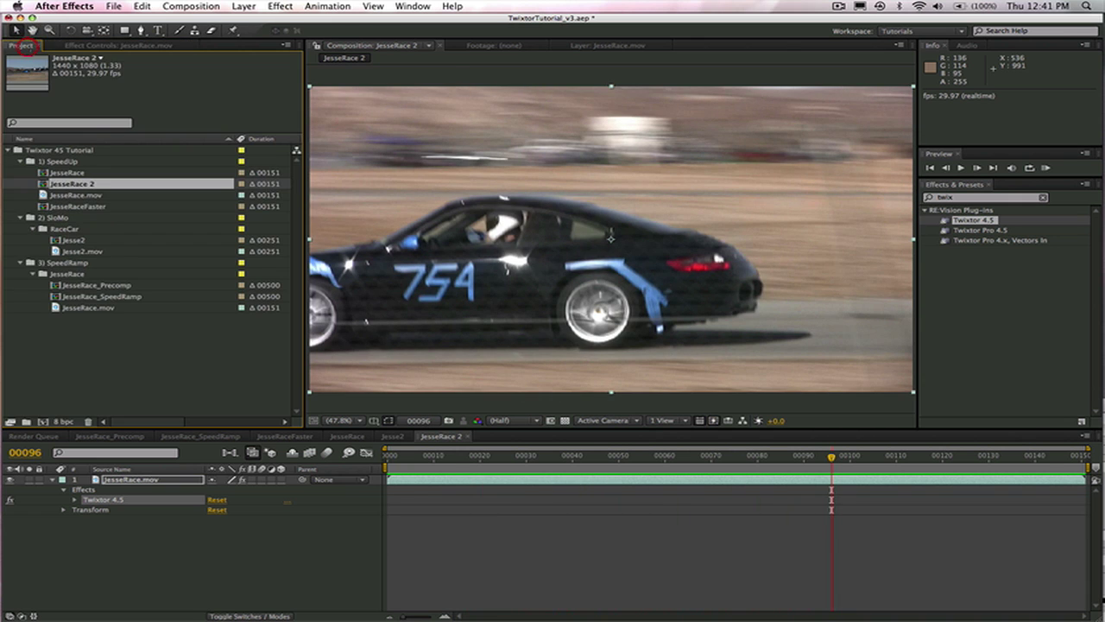
right_click(89, 184)
click(112, 188)
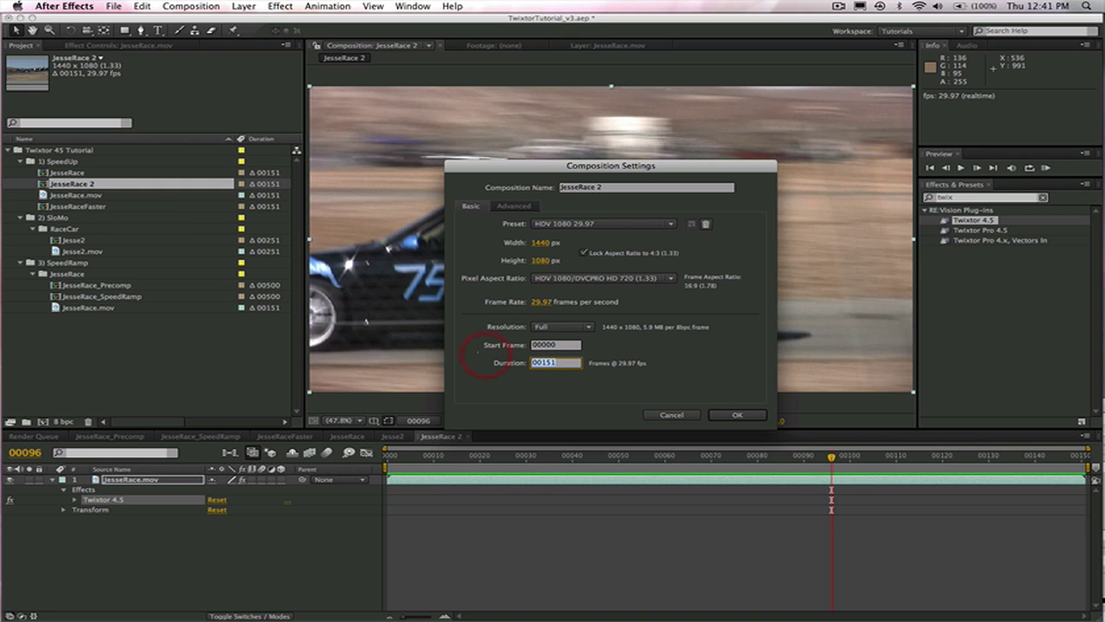
key(Return)
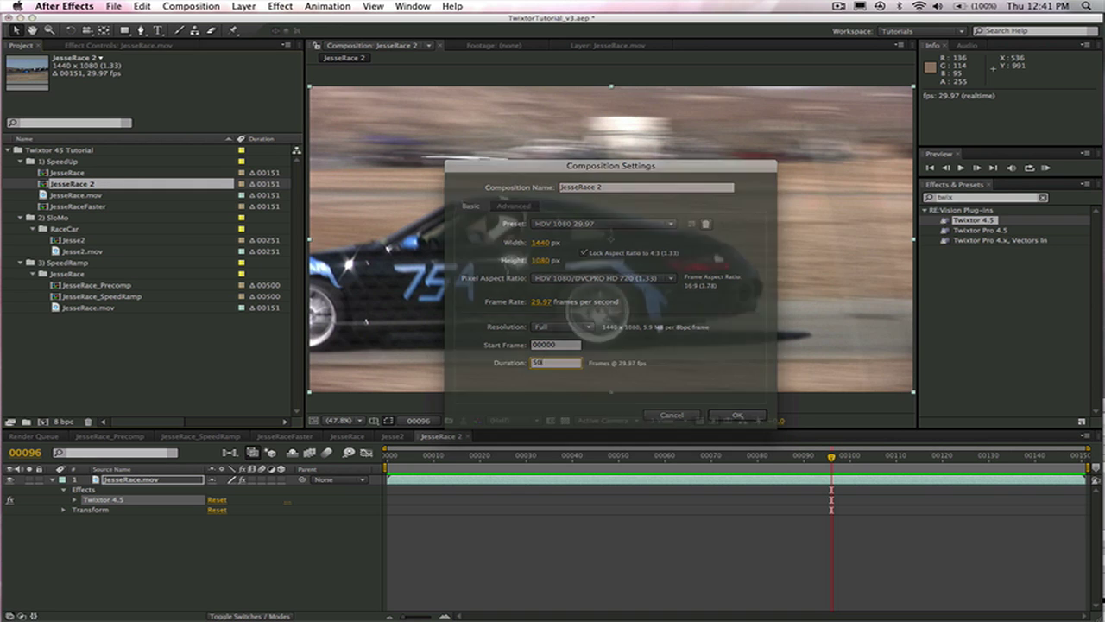
key(space)
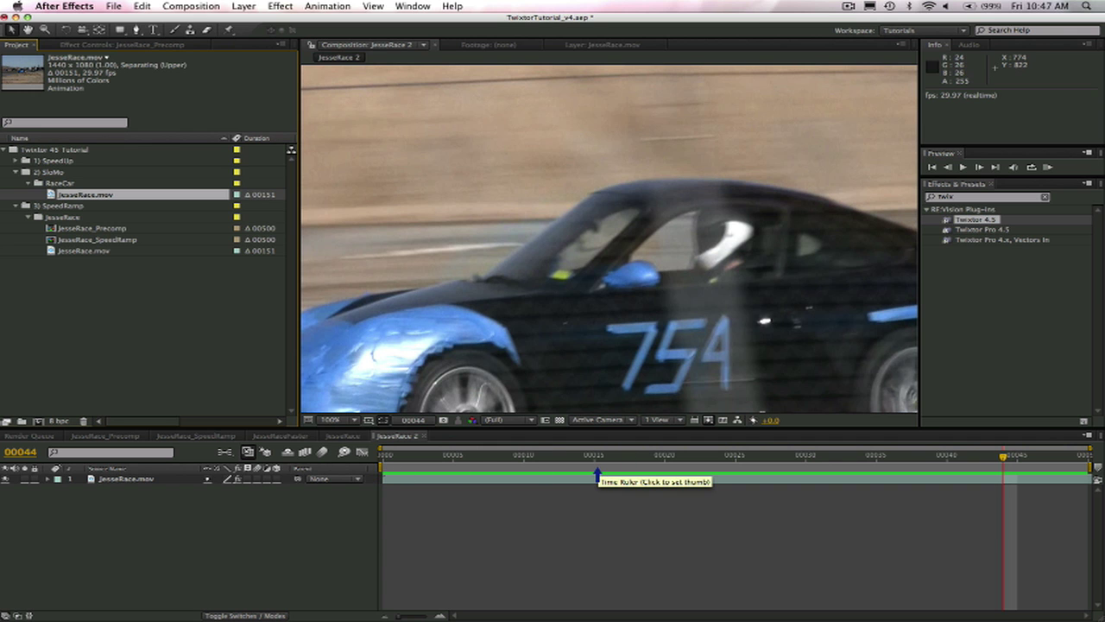
drag(597, 474, 760, 502)
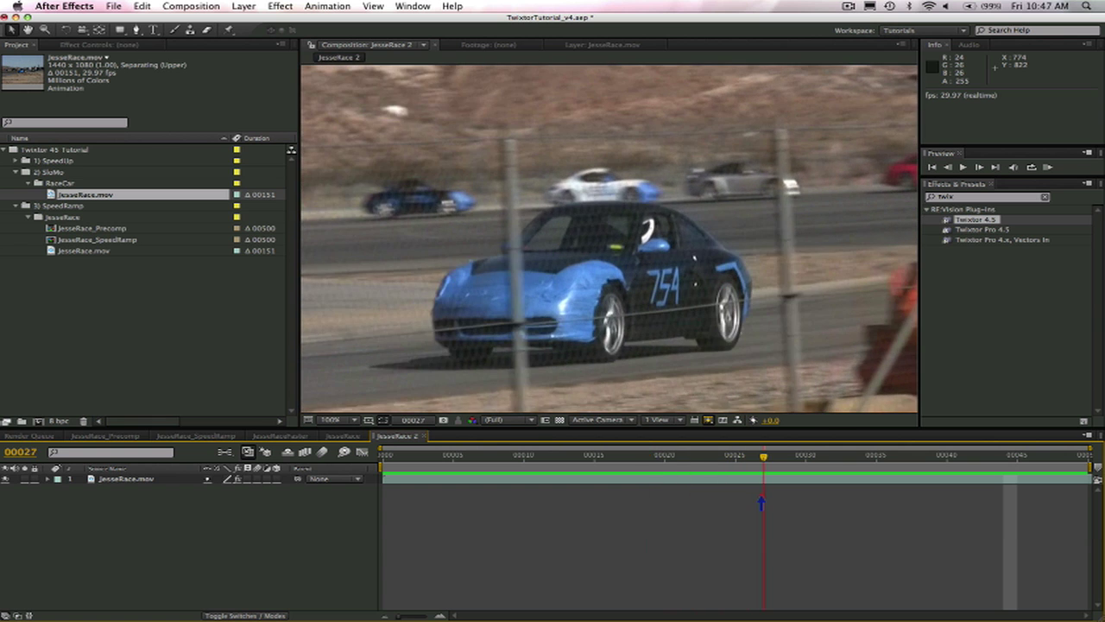
click(637, 457)
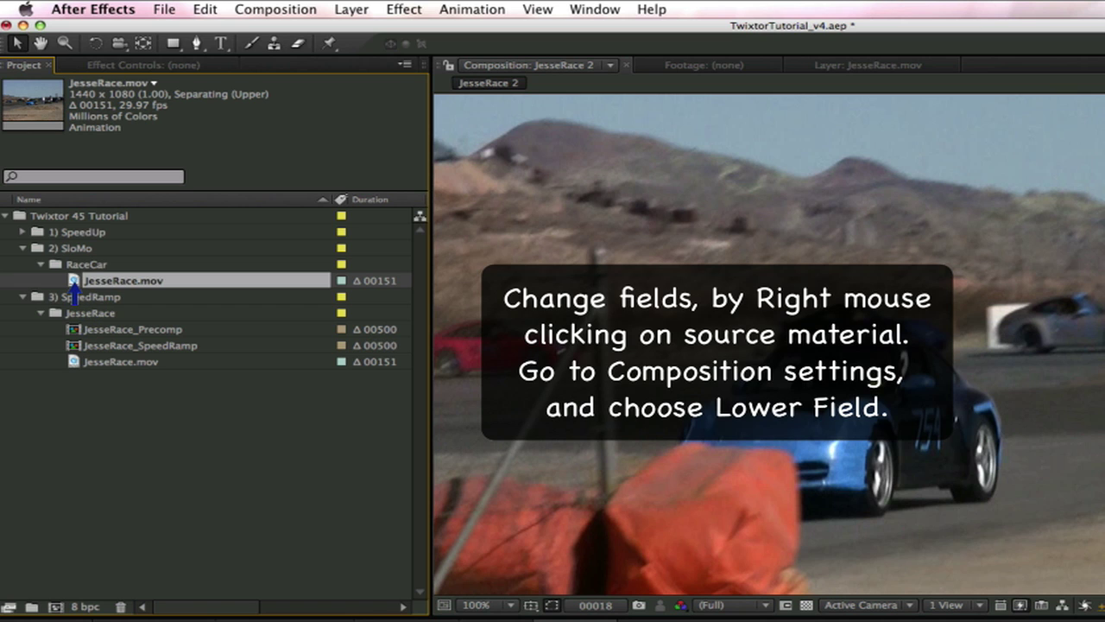
Create a composition from JesseRace.mov with a 500-frame duration and rename it Slomo Precomp.
drag(74, 283, 54, 606)
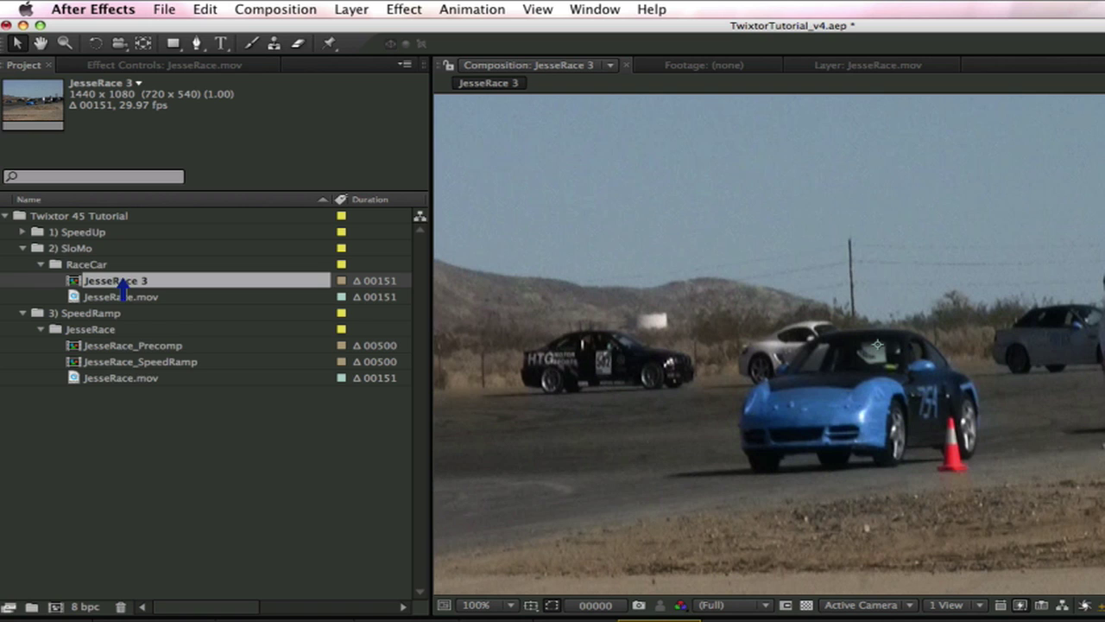
right_click(117, 288)
click(145, 287)
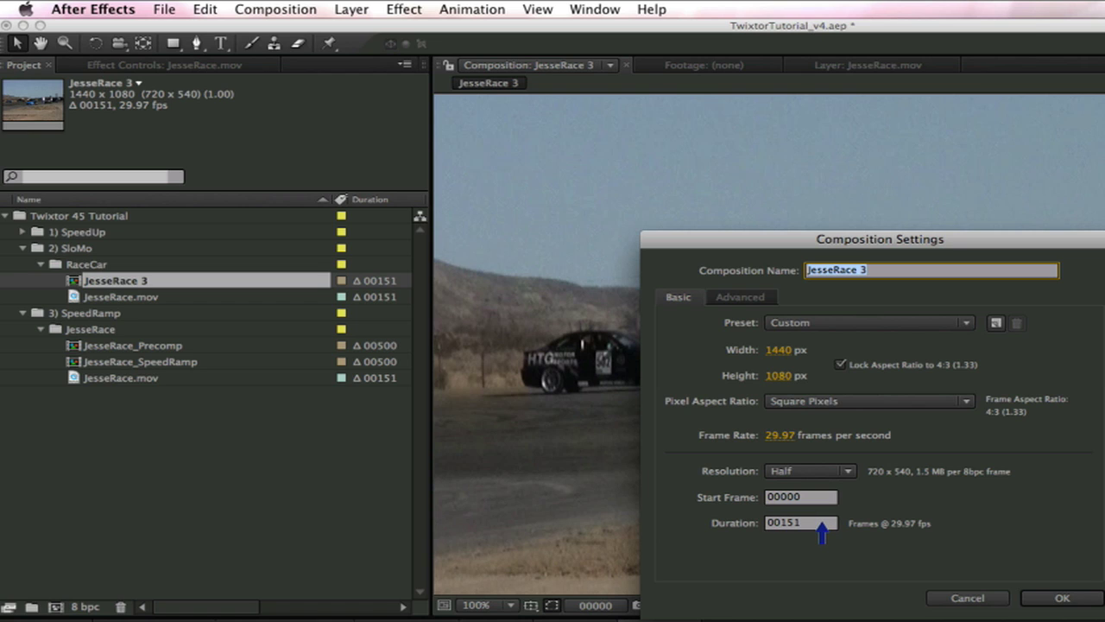
click(821, 523)
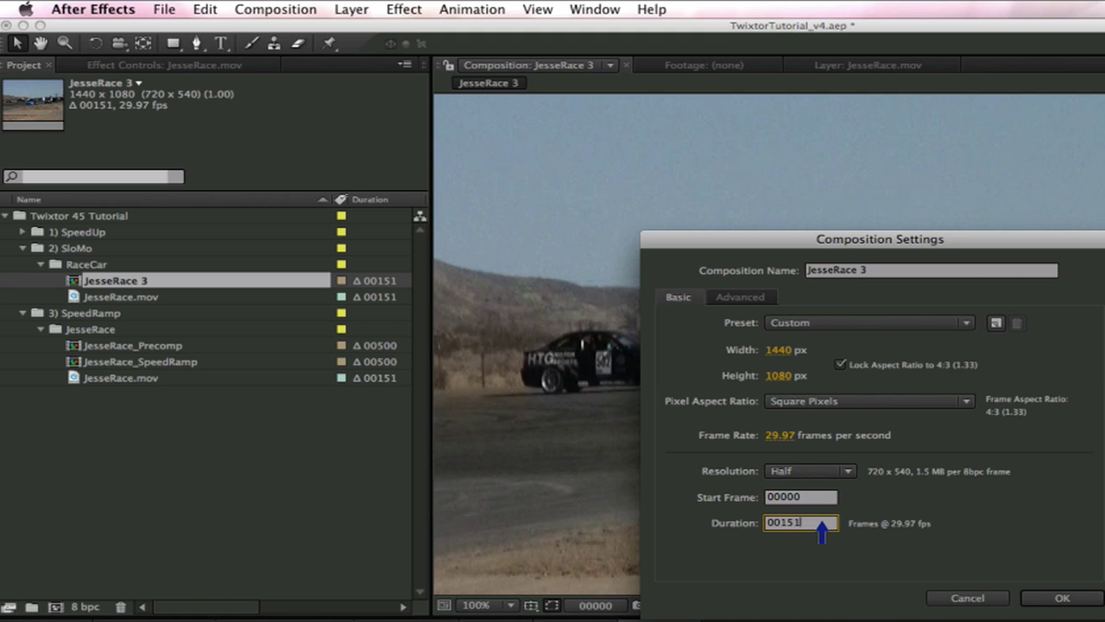
key(BackSpace)
key(BackSpace)
key(BackSpace)
key(Return)
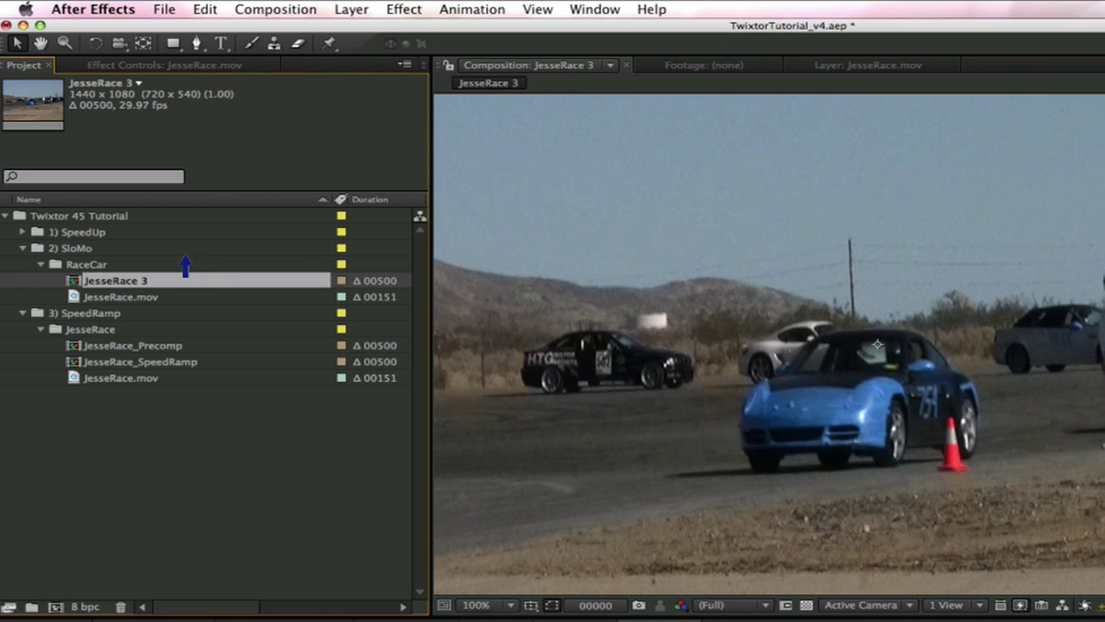
click(168, 285)
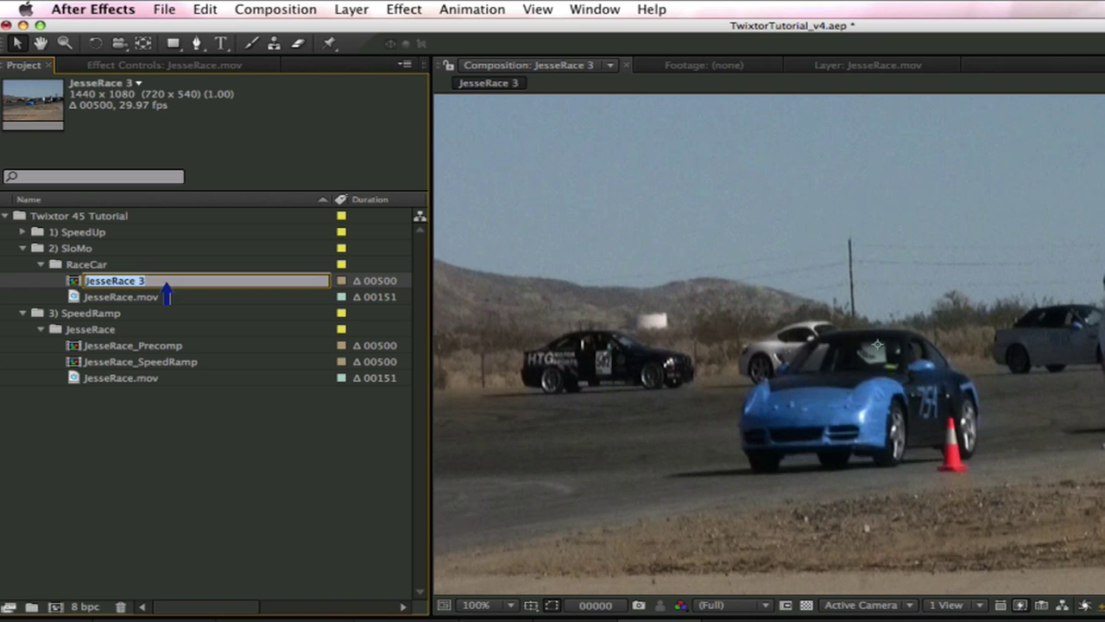
text(Slomo)
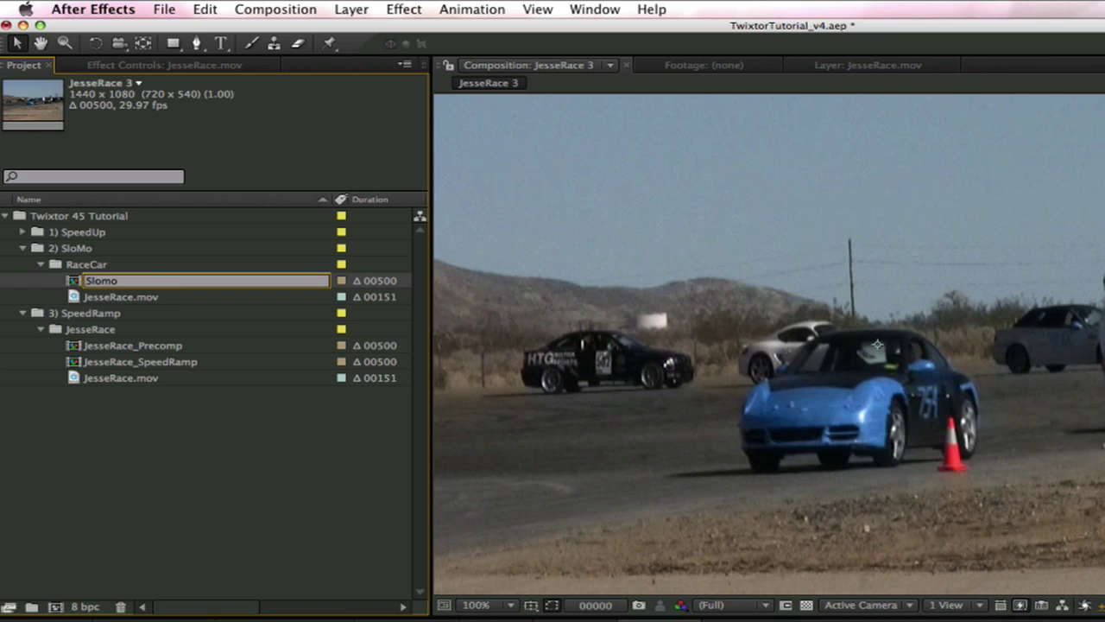
text( Precomp)
key(Return)
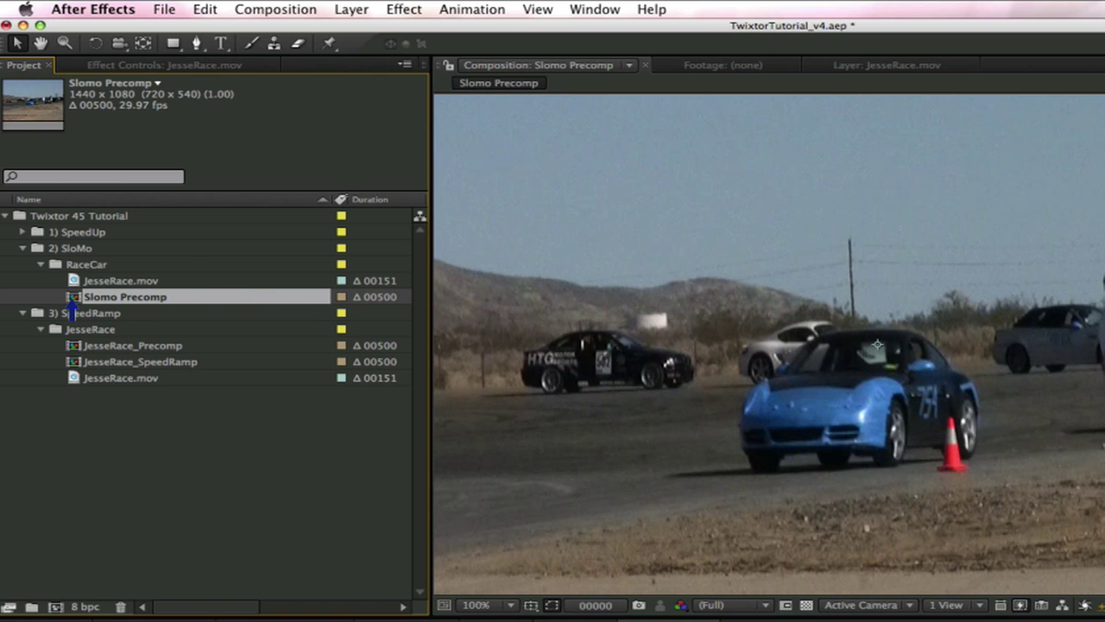
Nest Slomo Precomp in a new composition and rename that composition Slomo.
drag(73, 301, 55, 607)
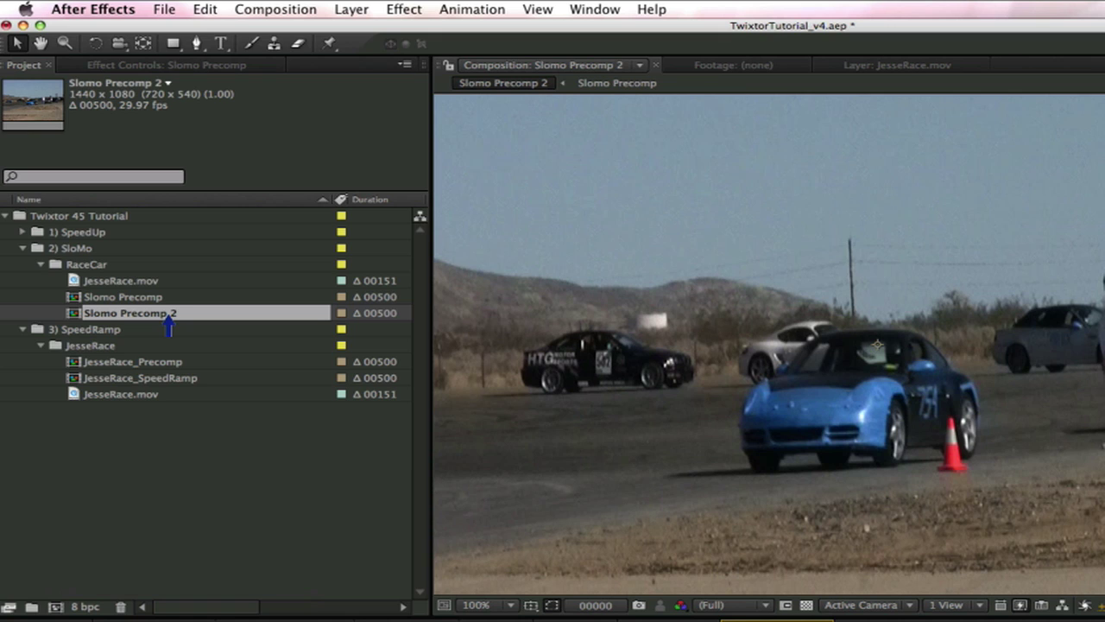
click(168, 316)
key(Return)
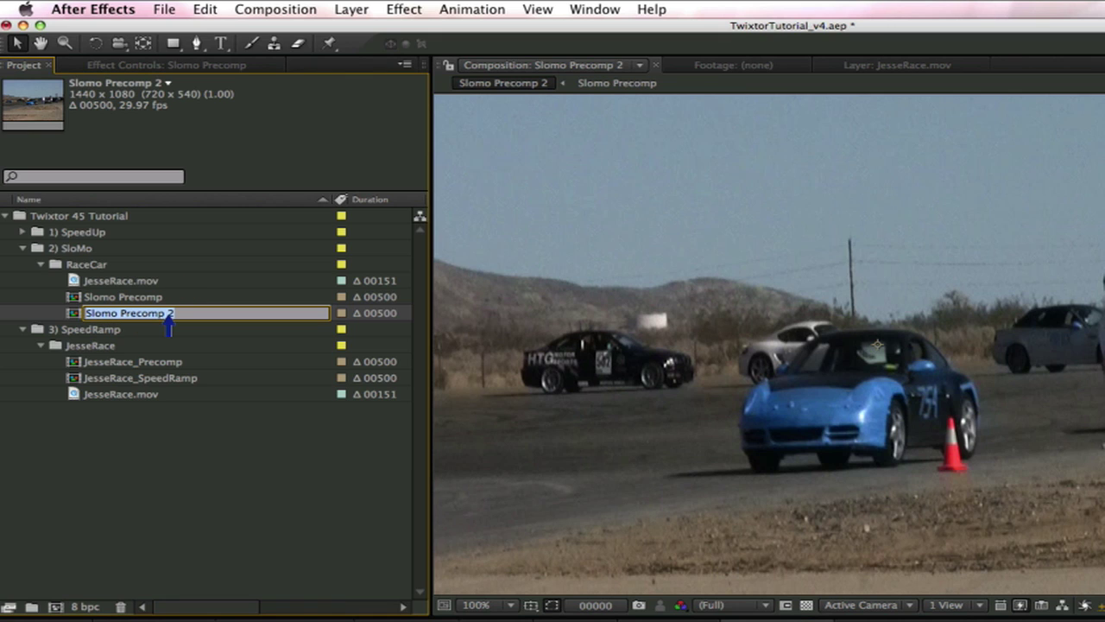
key(Right)
key(BackSpace)
key(BackSpace)
key(BackSpace)
key(BackSpace)
key(BackSpace)
key(BackSpace)
key(BackSpace)
key(BackSpace)
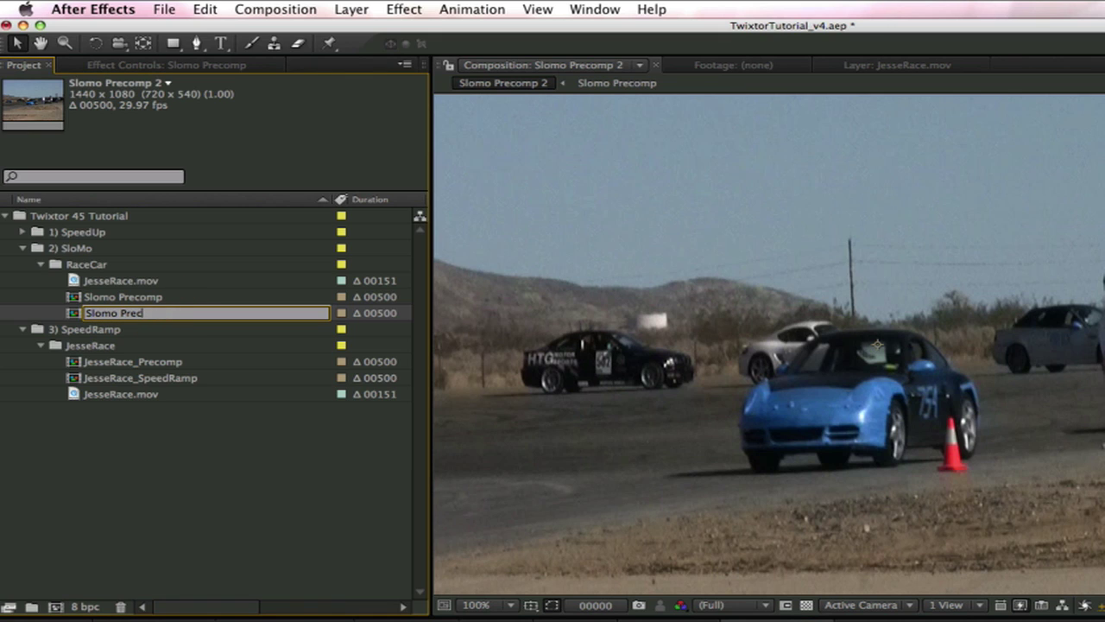
key(Return)
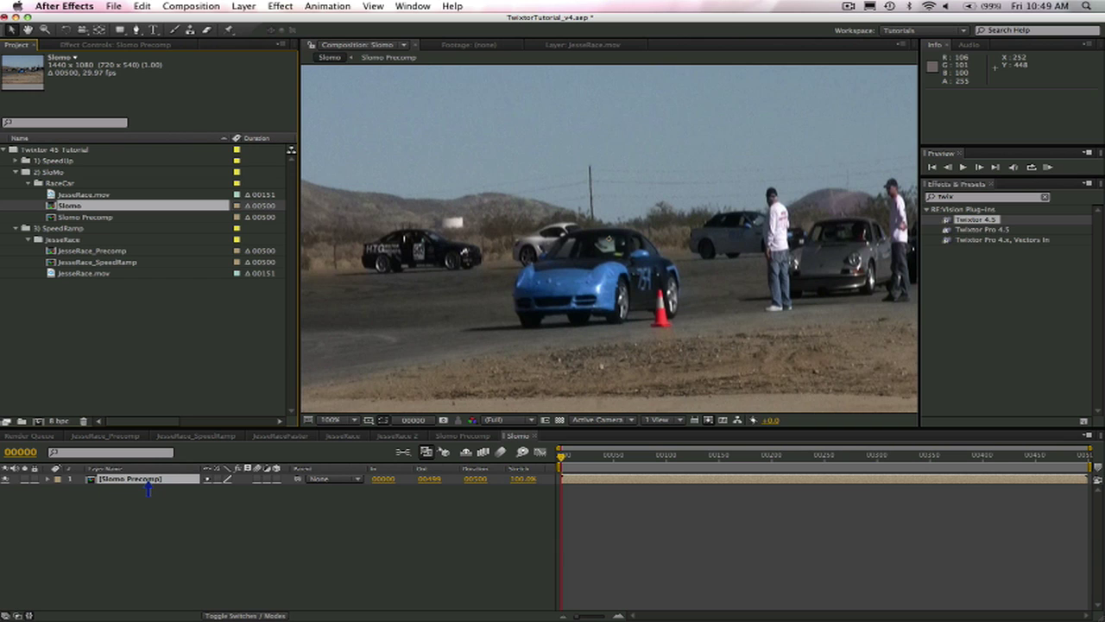
Apply Twixtor 4.5 to the Slomo Precomp layer via a 'twixto' search and expand its Effects group.
click(124, 481)
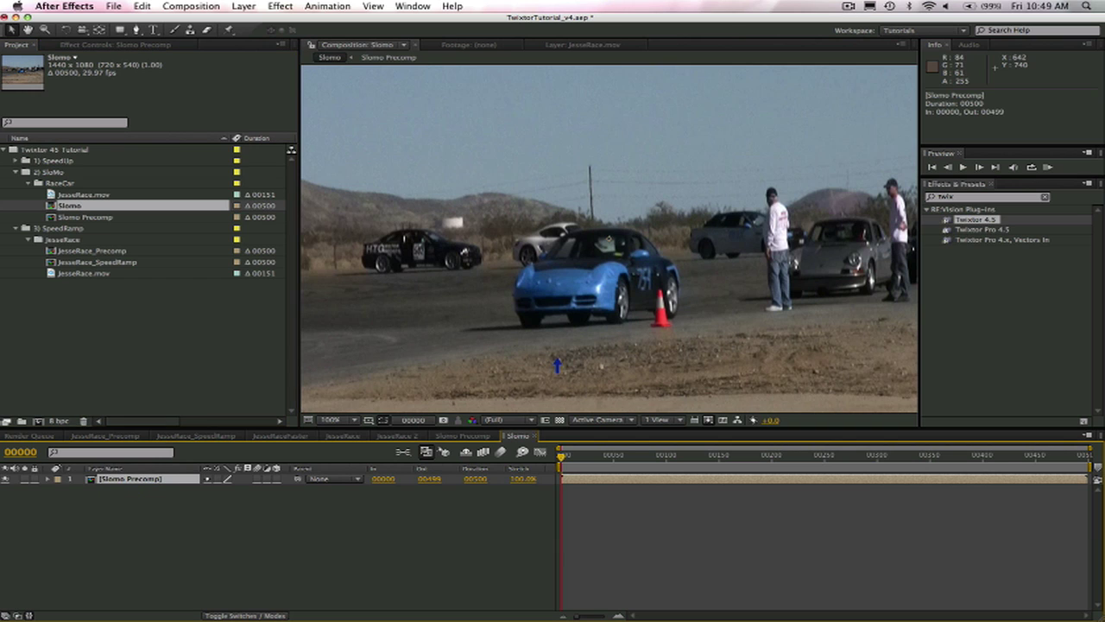
click(959, 198)
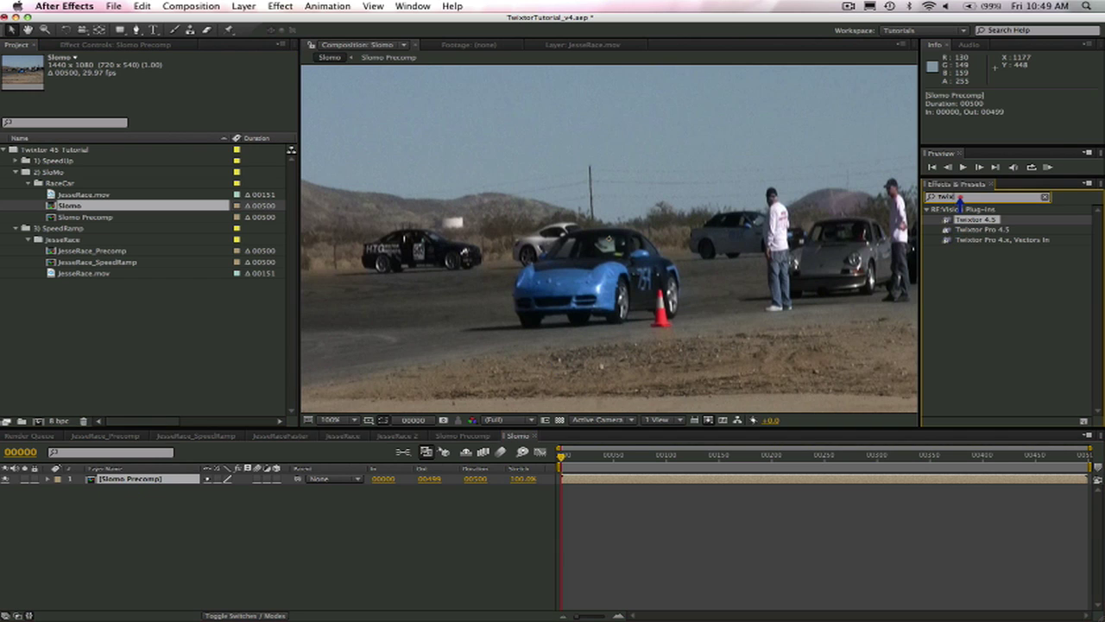
text(twixto)
double_click(975, 221)
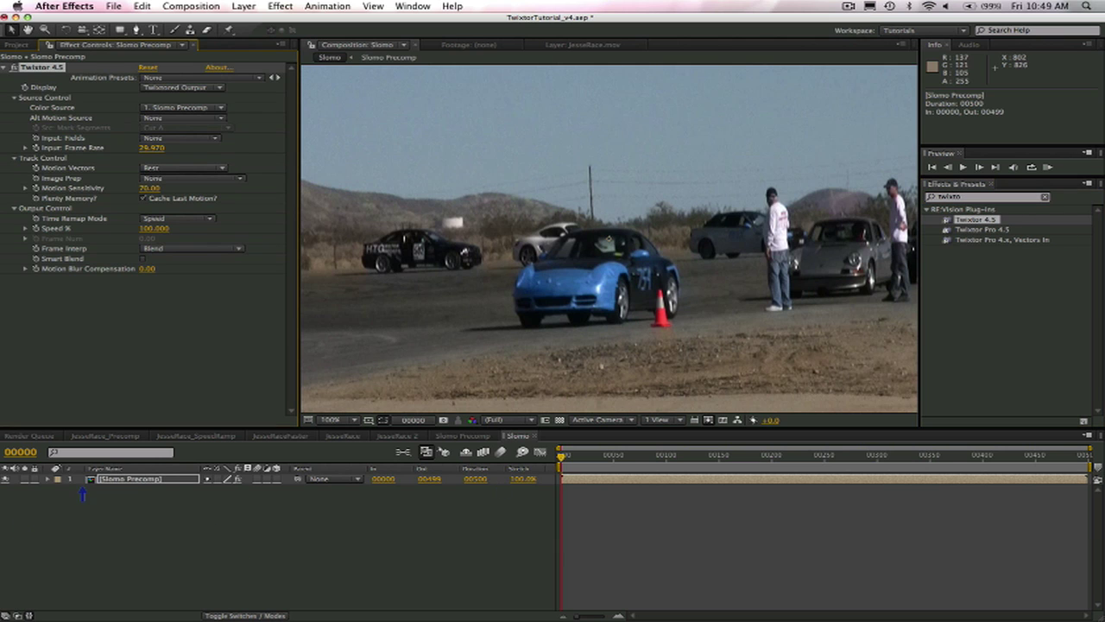
click(46, 482)
click(57, 479)
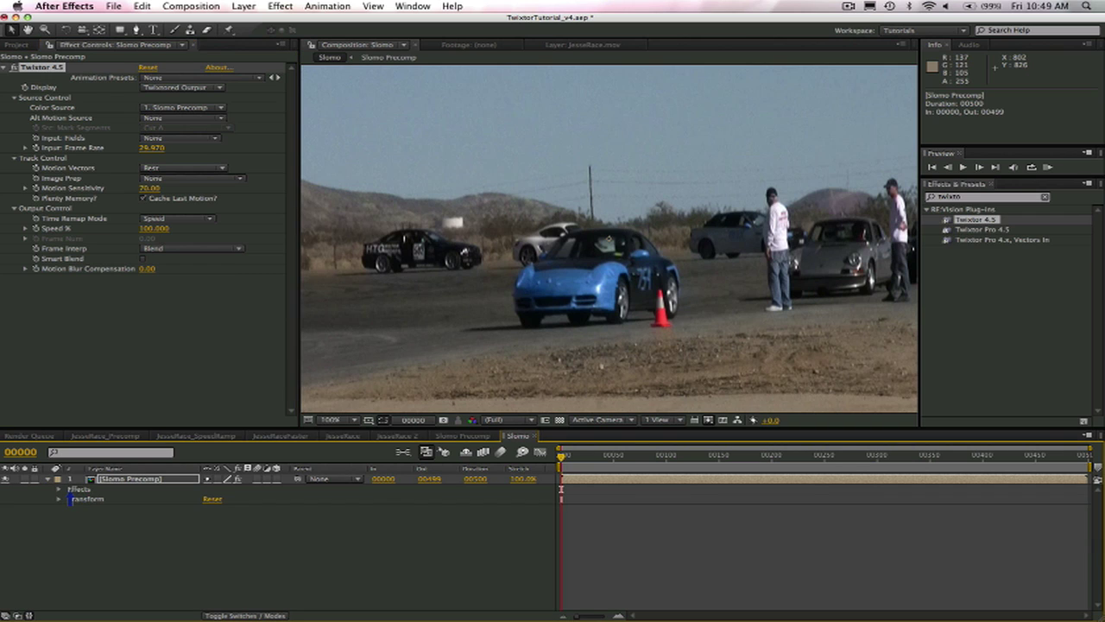
click(72, 492)
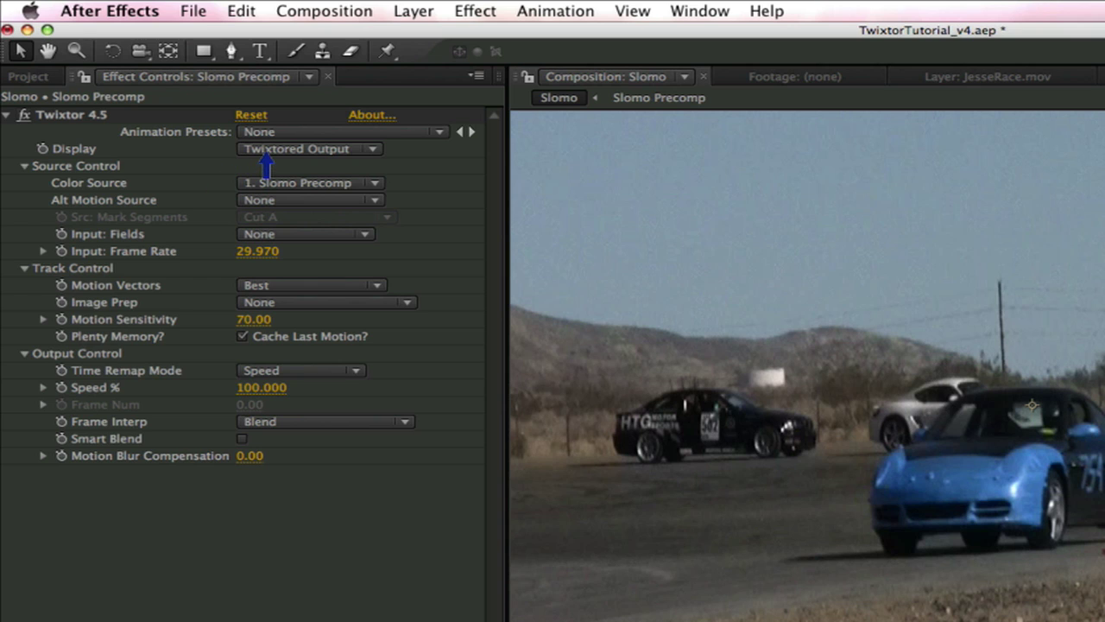
Switch Twixtor Display to Source and back to Twixtored Output, then set Input: Fields to Upper Field First.
click(265, 149)
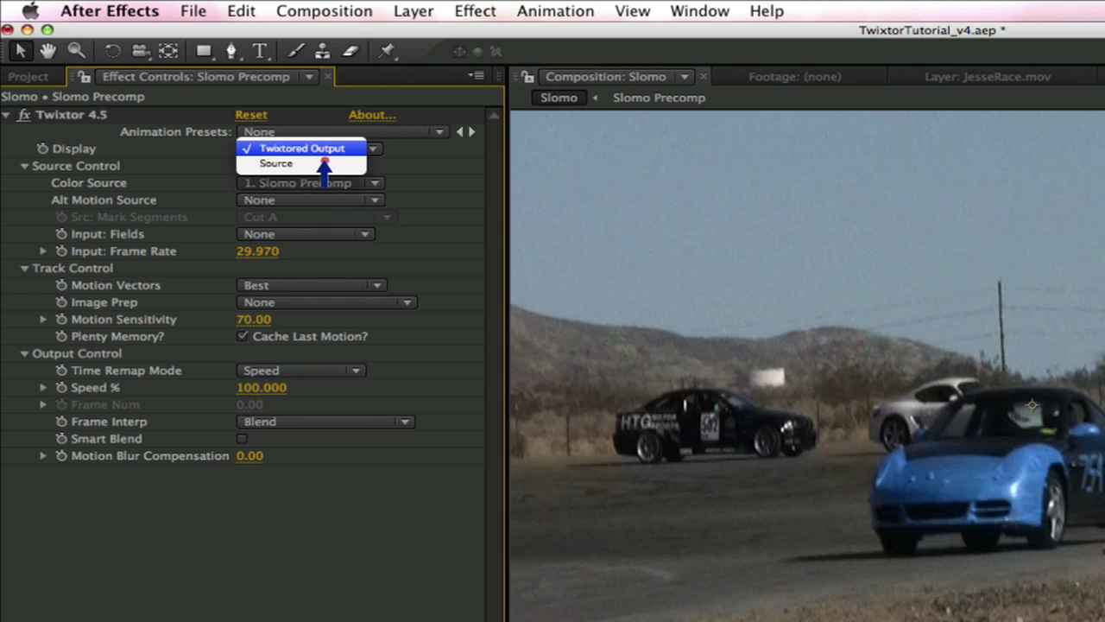
click(321, 164)
click(315, 152)
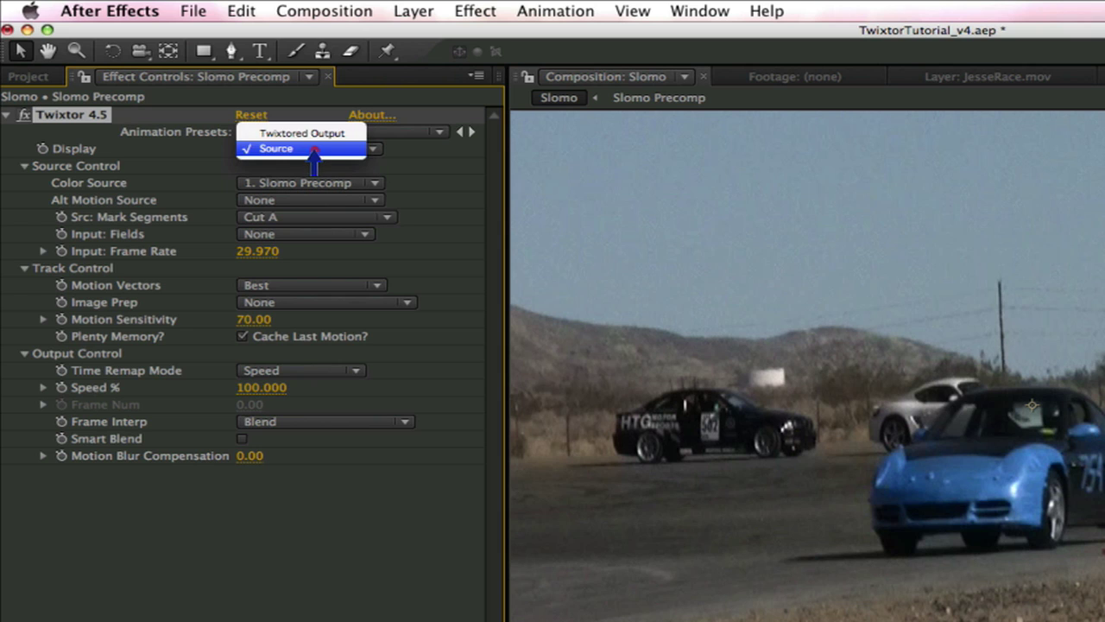
click(308, 135)
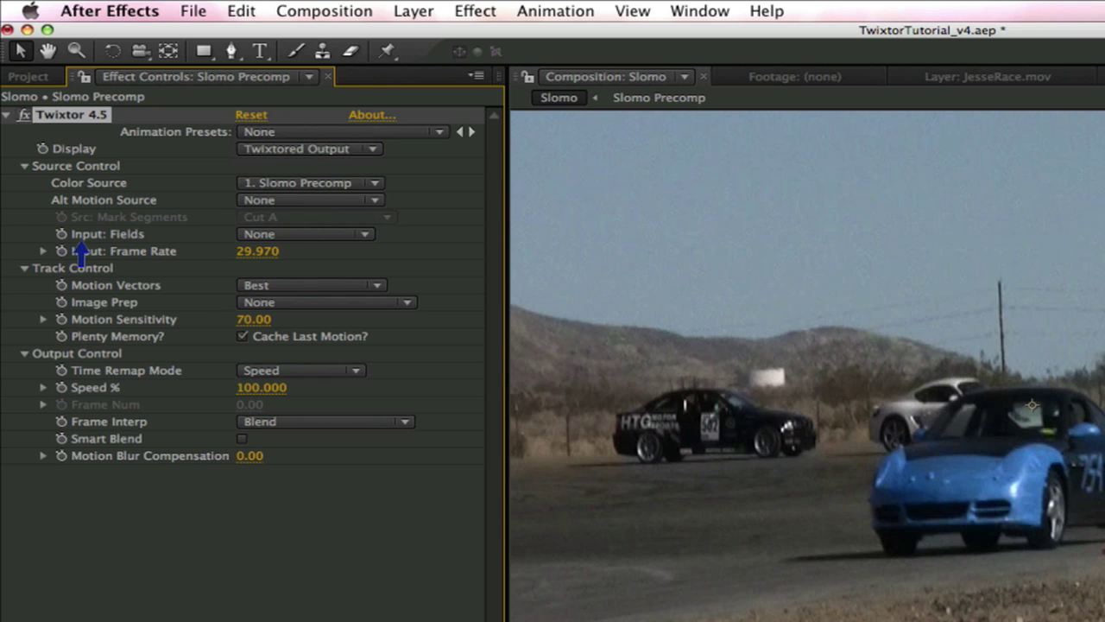
click(273, 237)
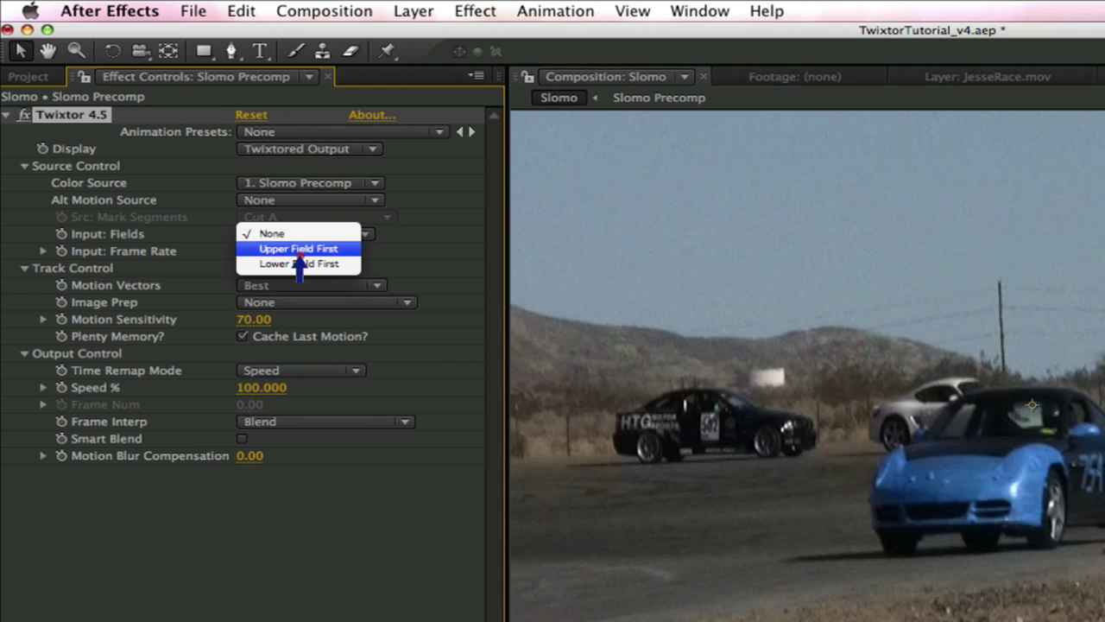
click(300, 250)
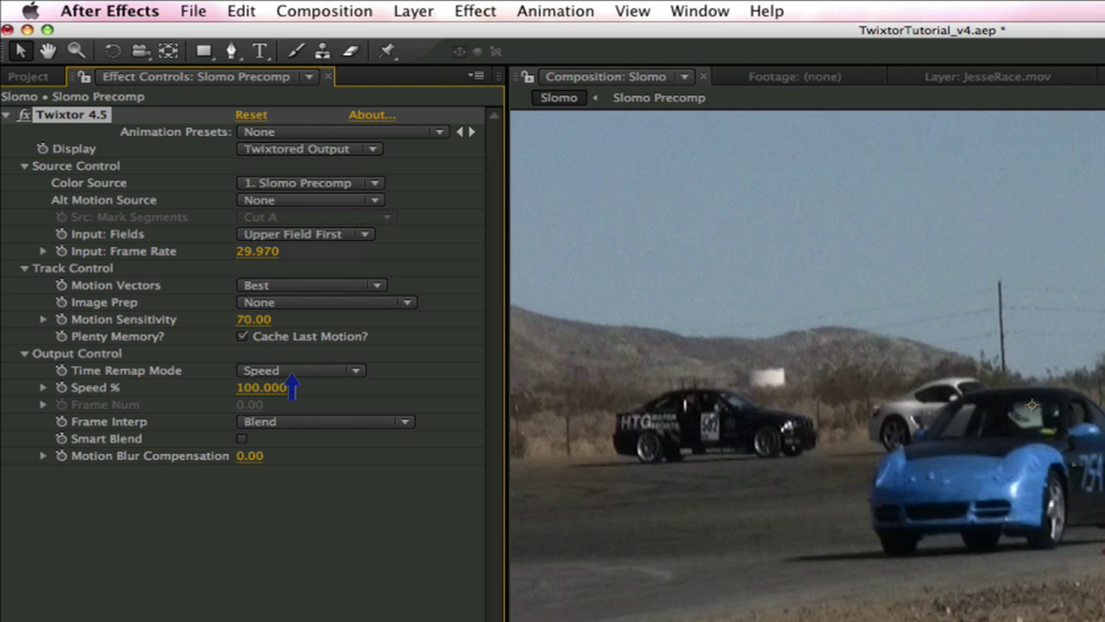
Leave Time Remap Mode on Speed, set Speed % to 50, and preview the Slomo composition.
click(292, 372)
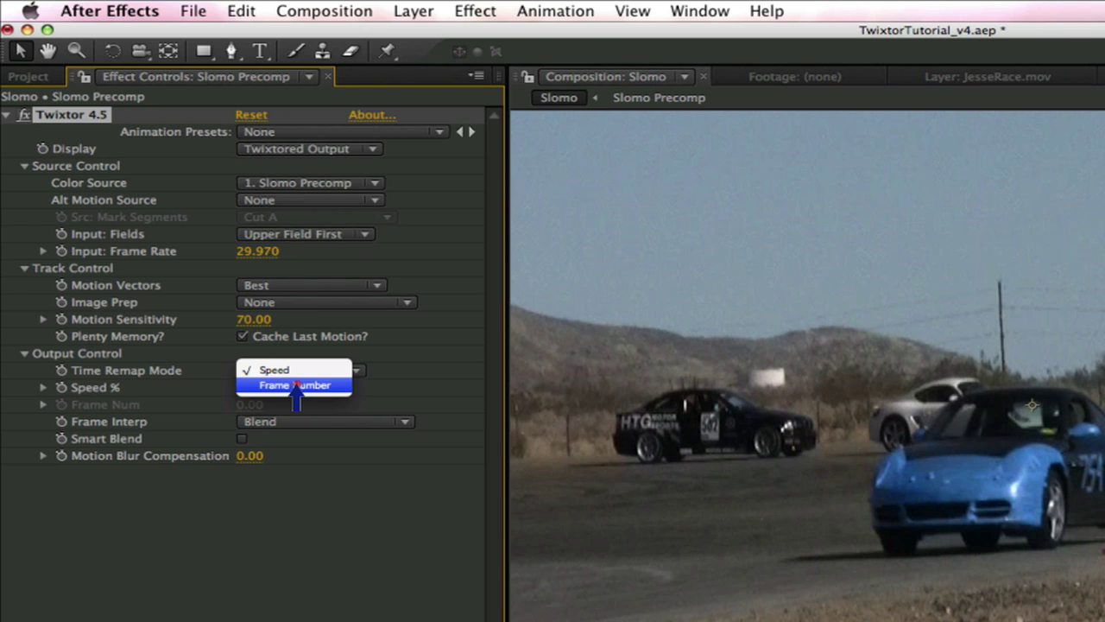
click(295, 385)
click(295, 369)
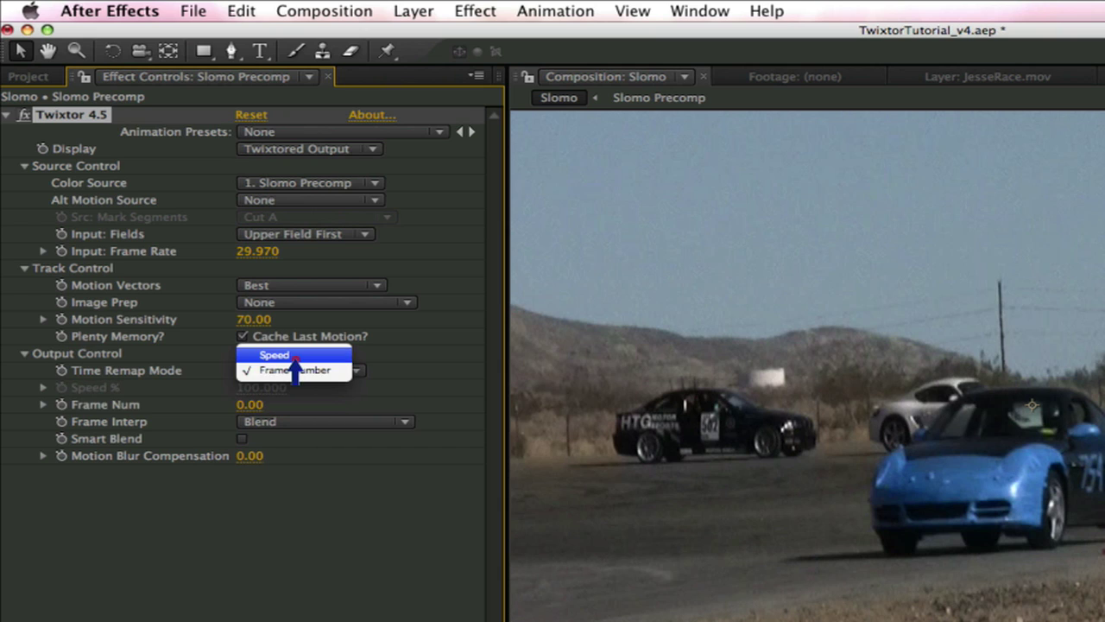
click(295, 356)
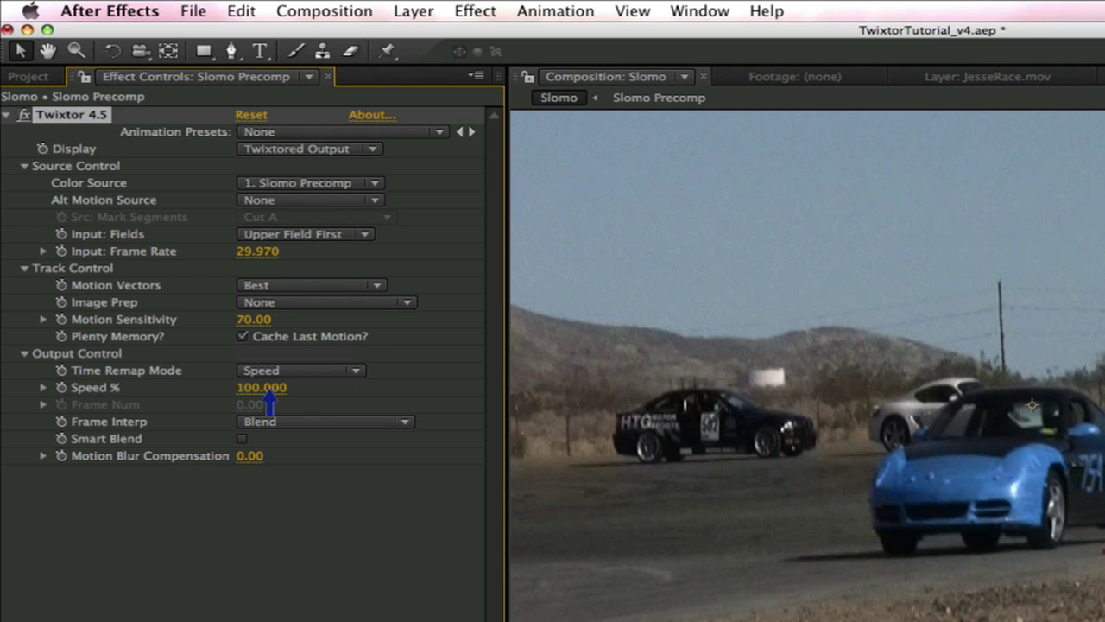
click(261, 388)
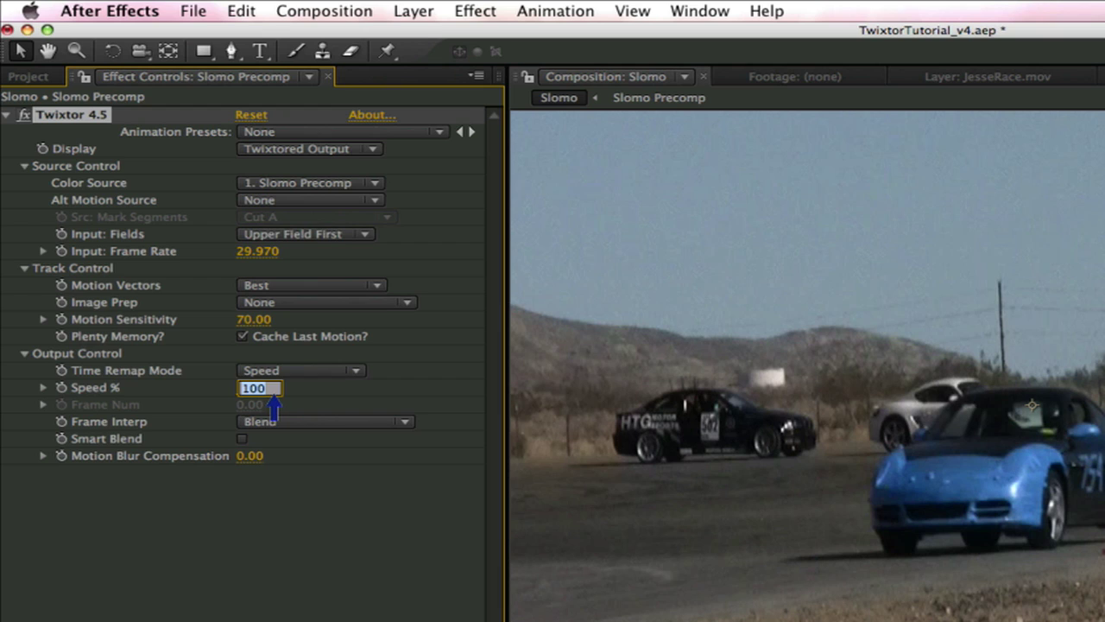
text(50)
key(Return)
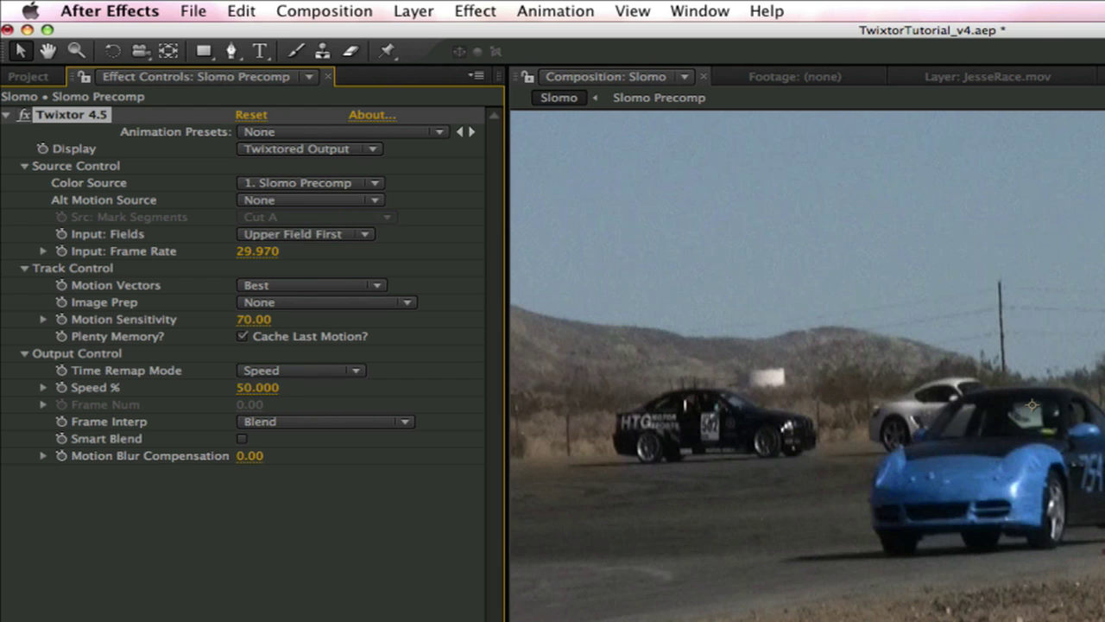
key(space)
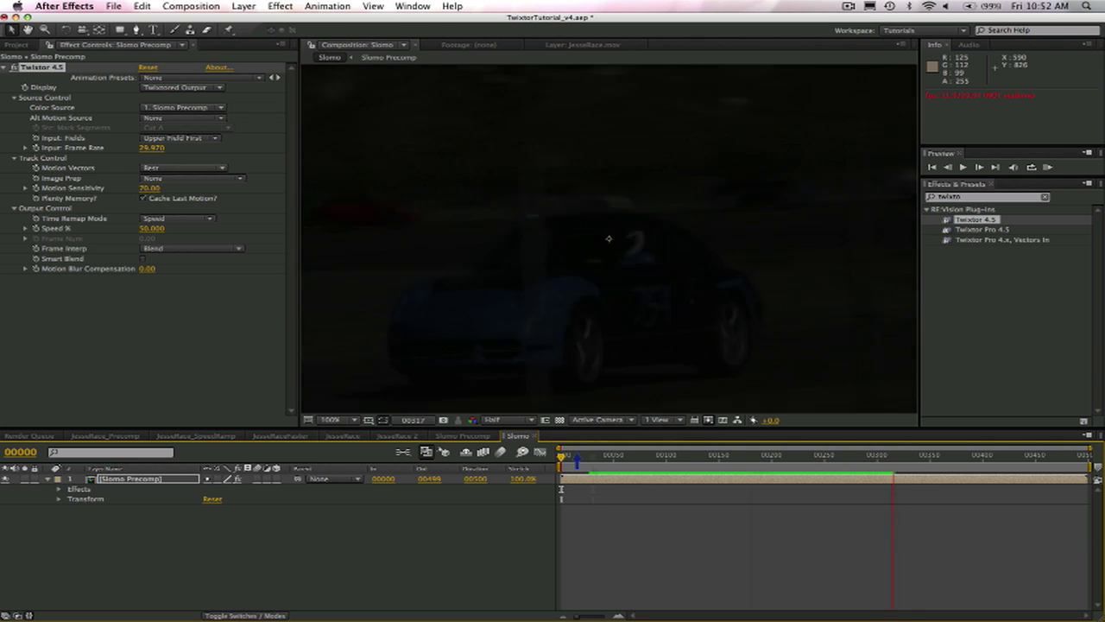
Stop the preview, then trim the Slomo Precomp layer's out point in and extend it back to frame 00499.
click(592, 469)
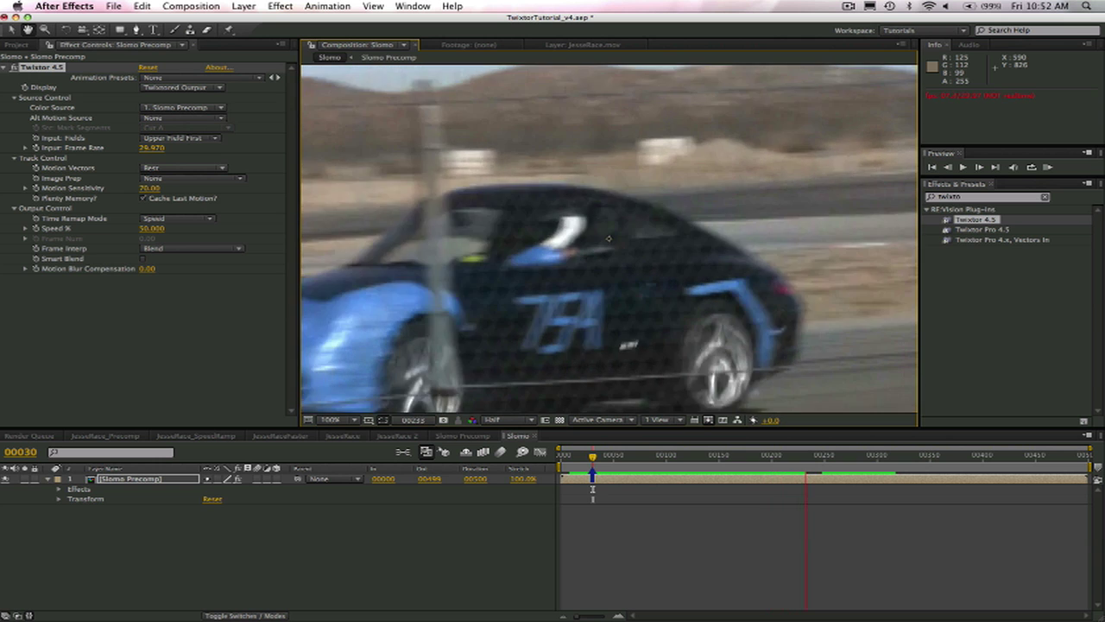
key(space)
drag(1086, 479, 875, 483)
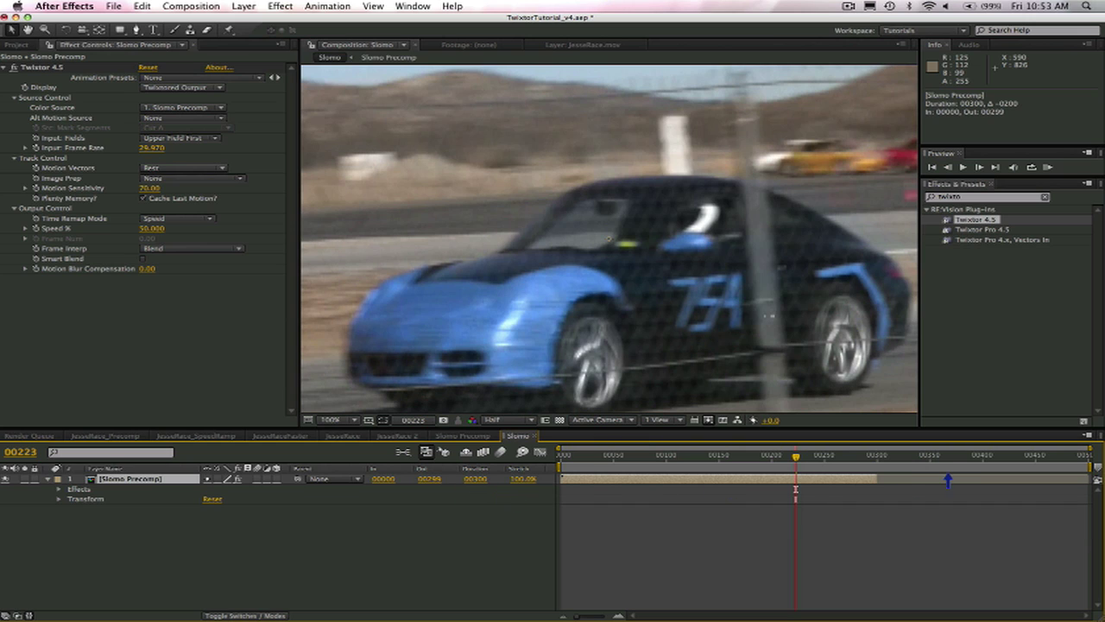
drag(877, 489, 1086, 489)
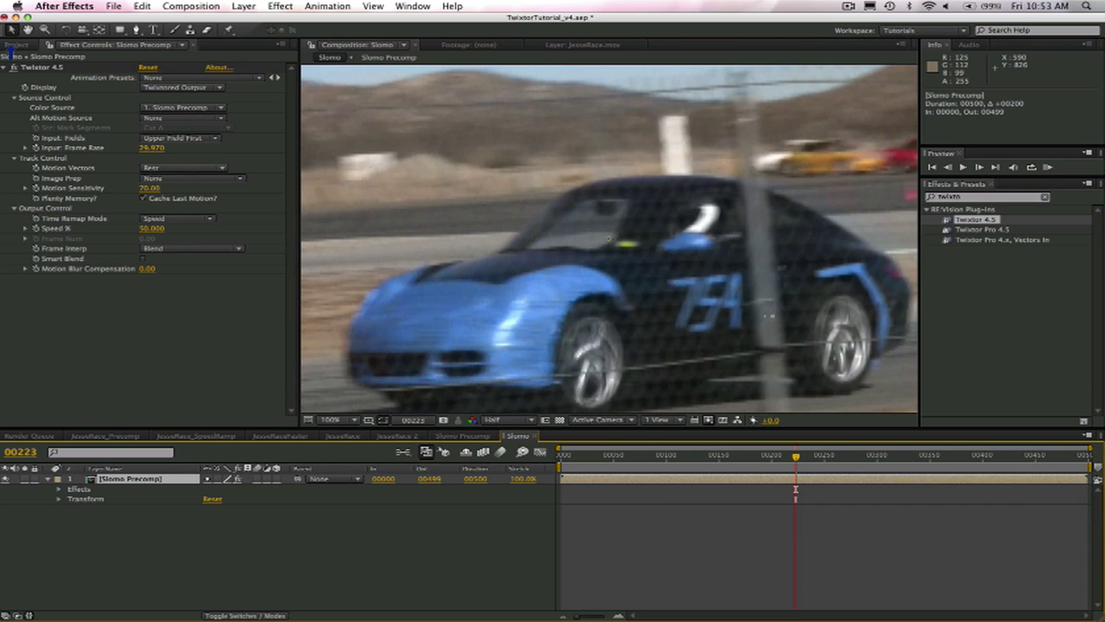
Set the Slomo composition's duration to 00300 frames and preview the half-speed race clip.
click(14, 45)
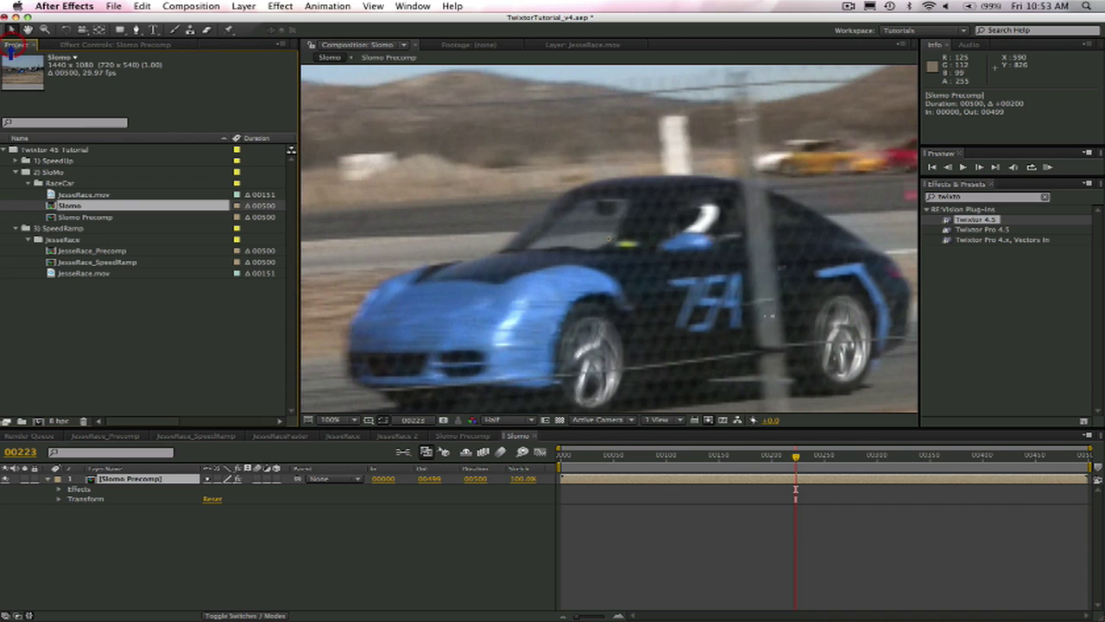
right_click(73, 207)
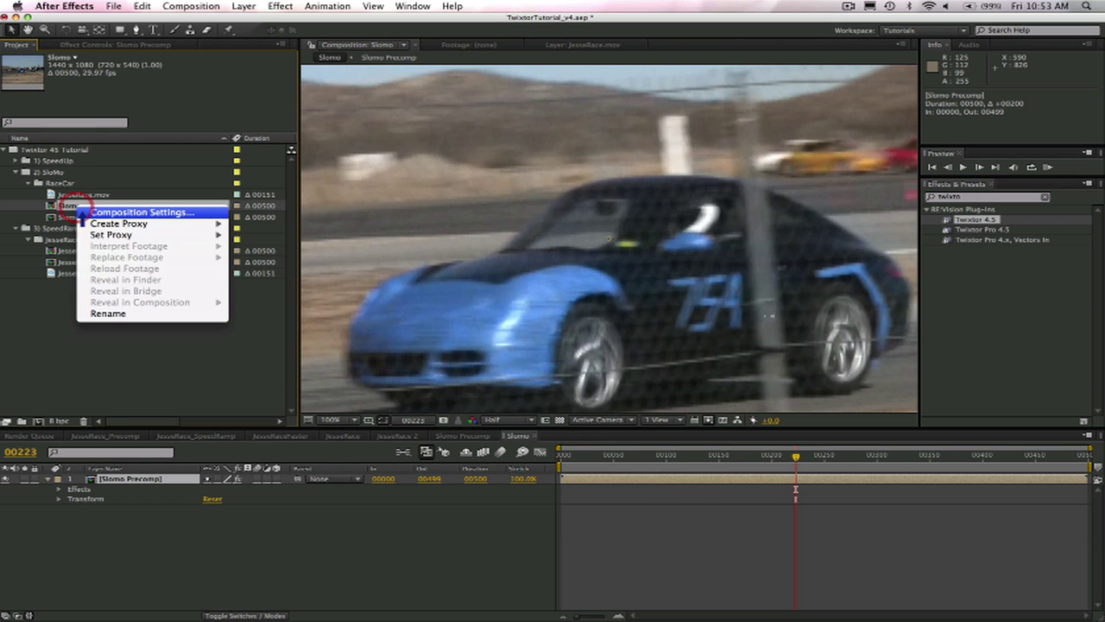
click(86, 212)
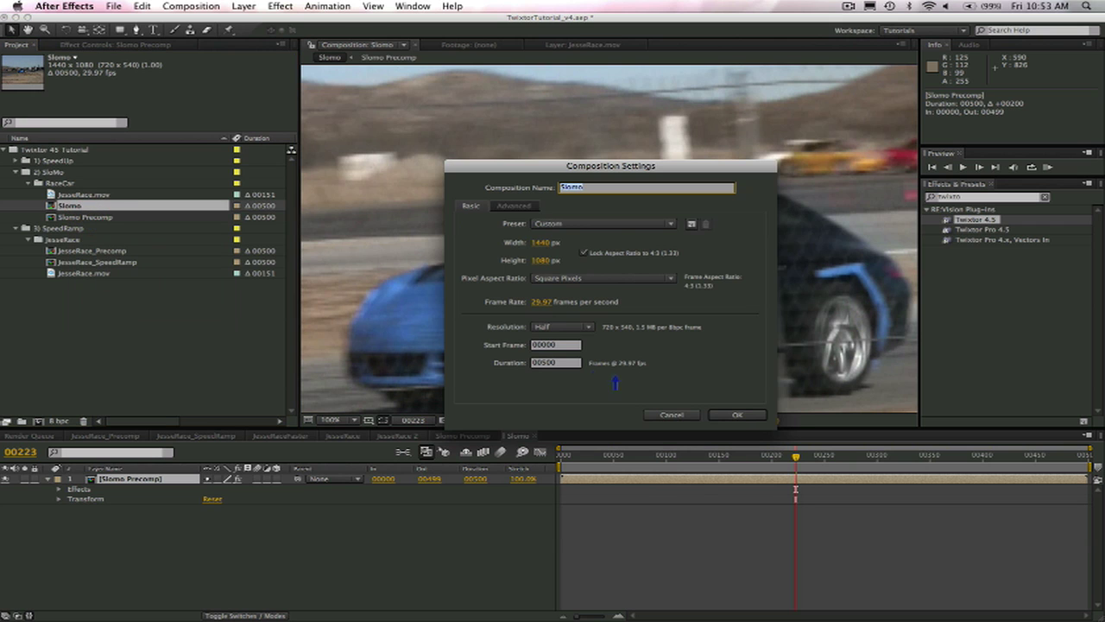
click(543, 363)
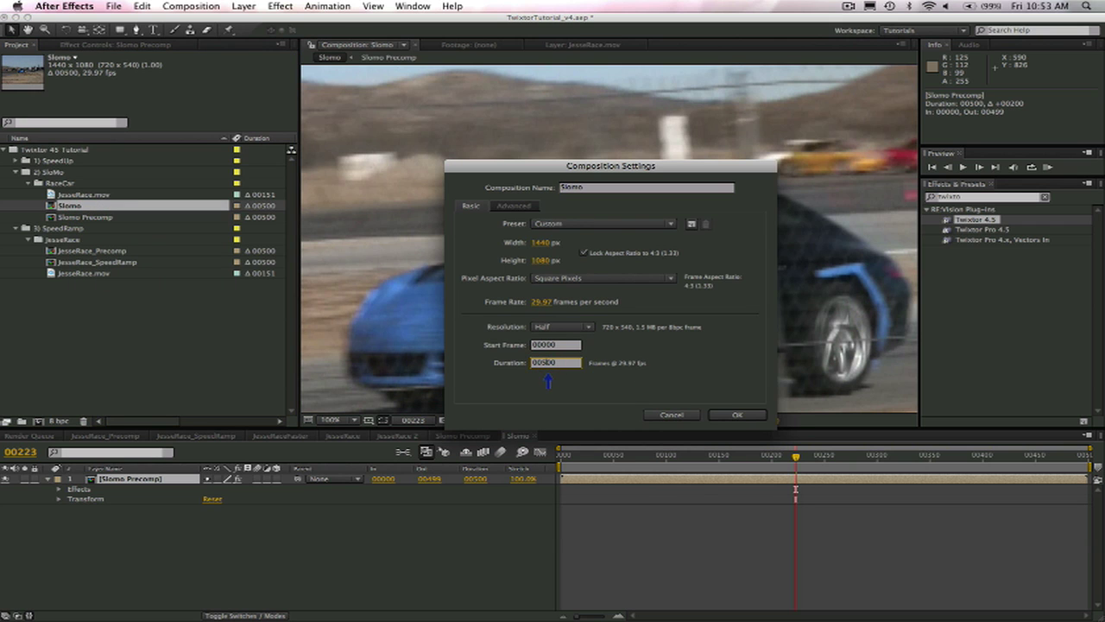
text(00300)
key(Return)
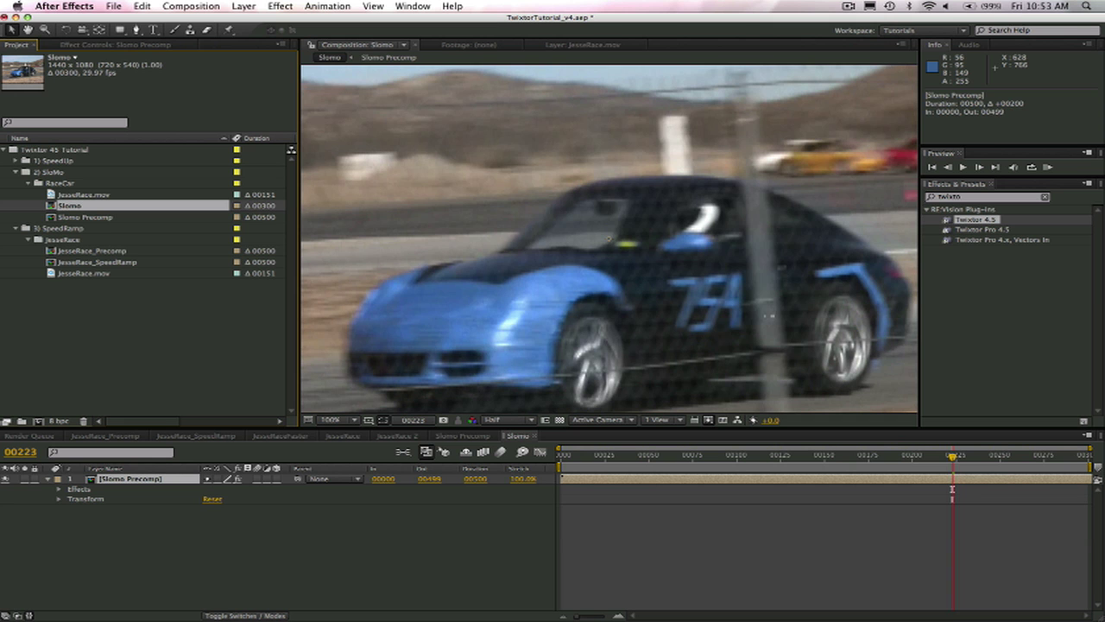
key(space)
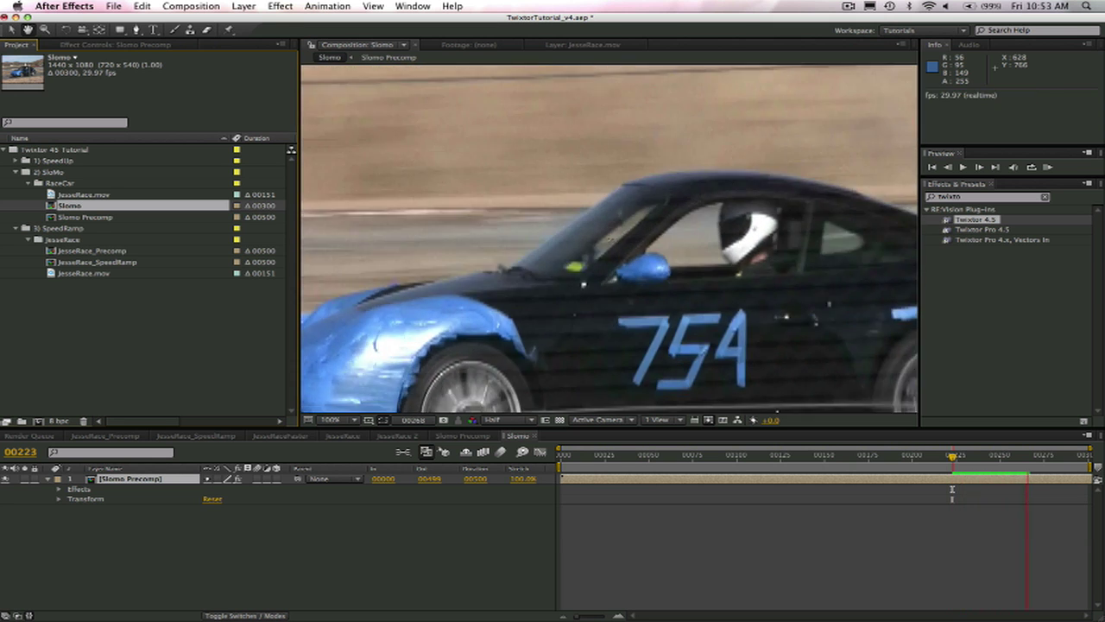